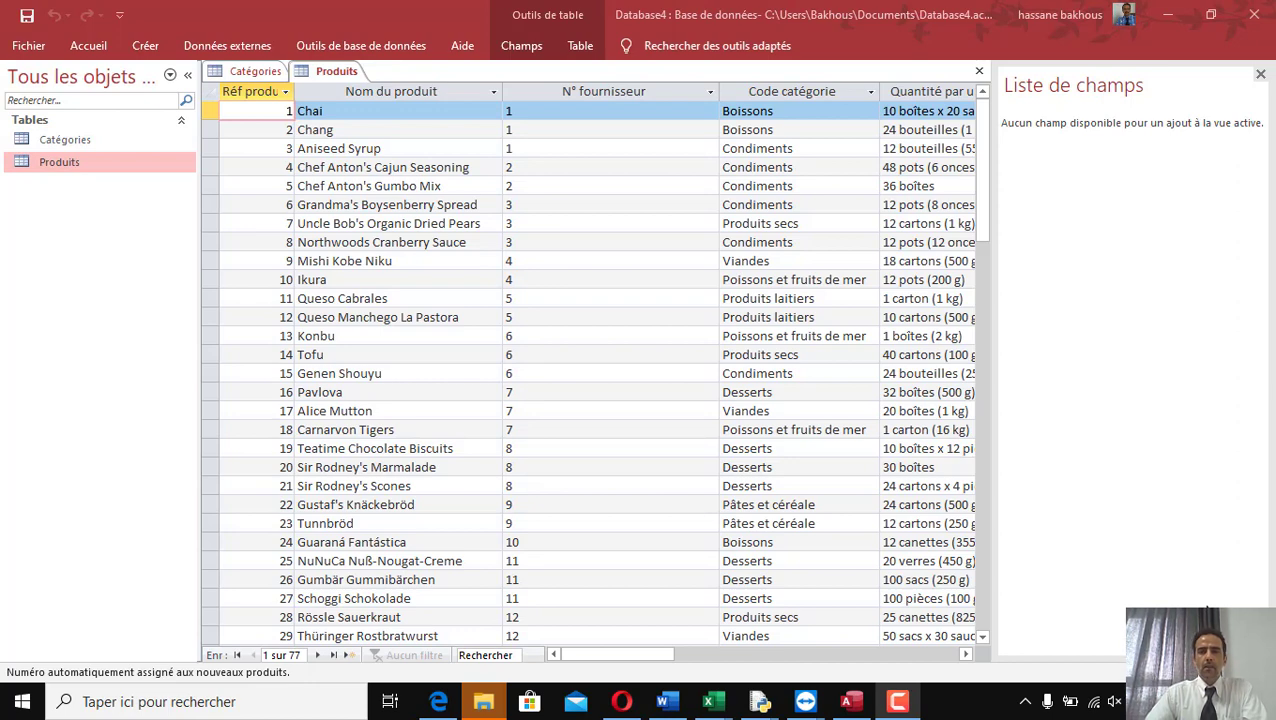
# - Close the open Produits and Catégories tables
pyautogui.click(244, 72)
pyautogui.click(330, 72)
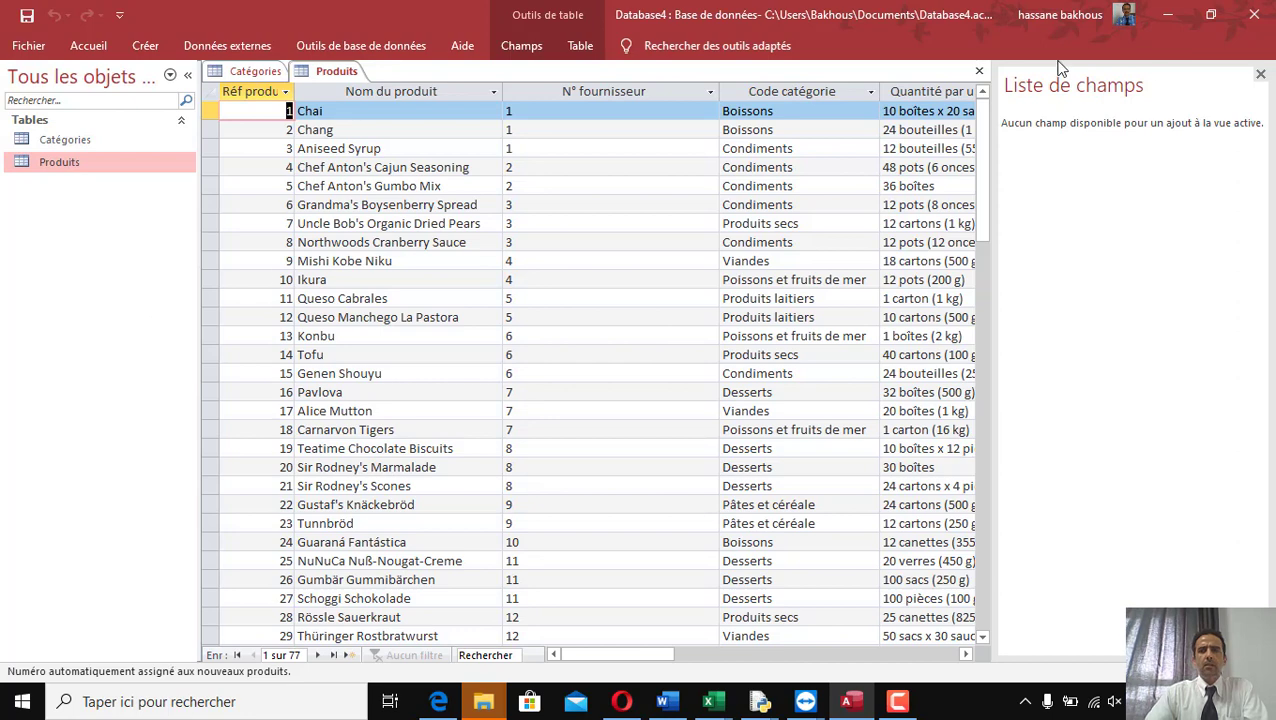
pyautogui.click(979, 72)
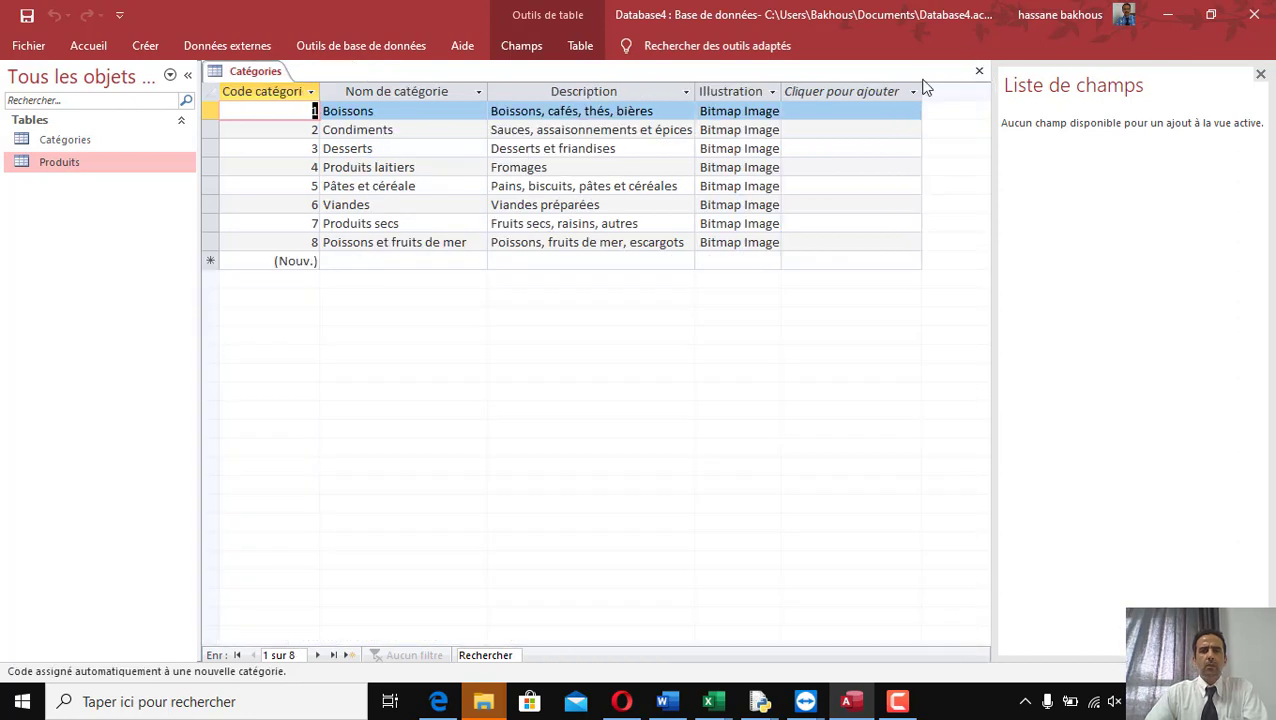
pyautogui.click(979, 70)
# - Open the Catégories table and examine its Nom de catégorie and Description columns
pyautogui.click(58, 139)
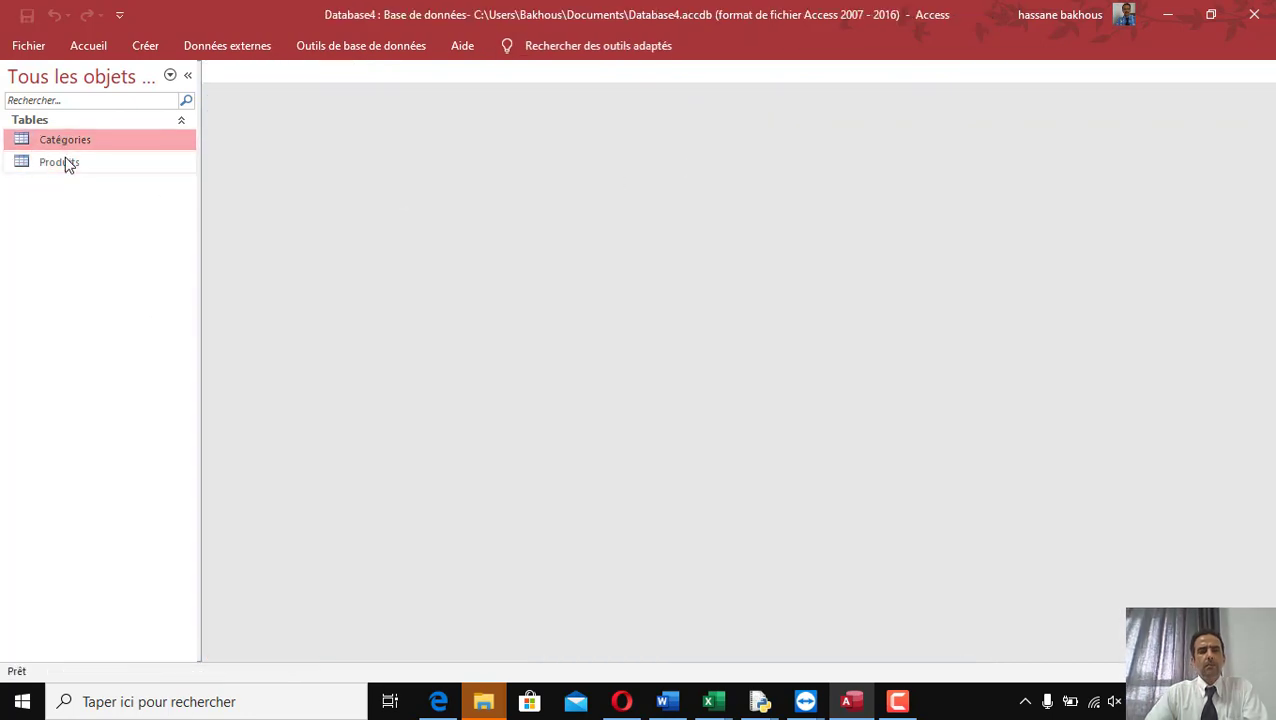
pyautogui.click(65, 157)
pyautogui.click(85, 145)
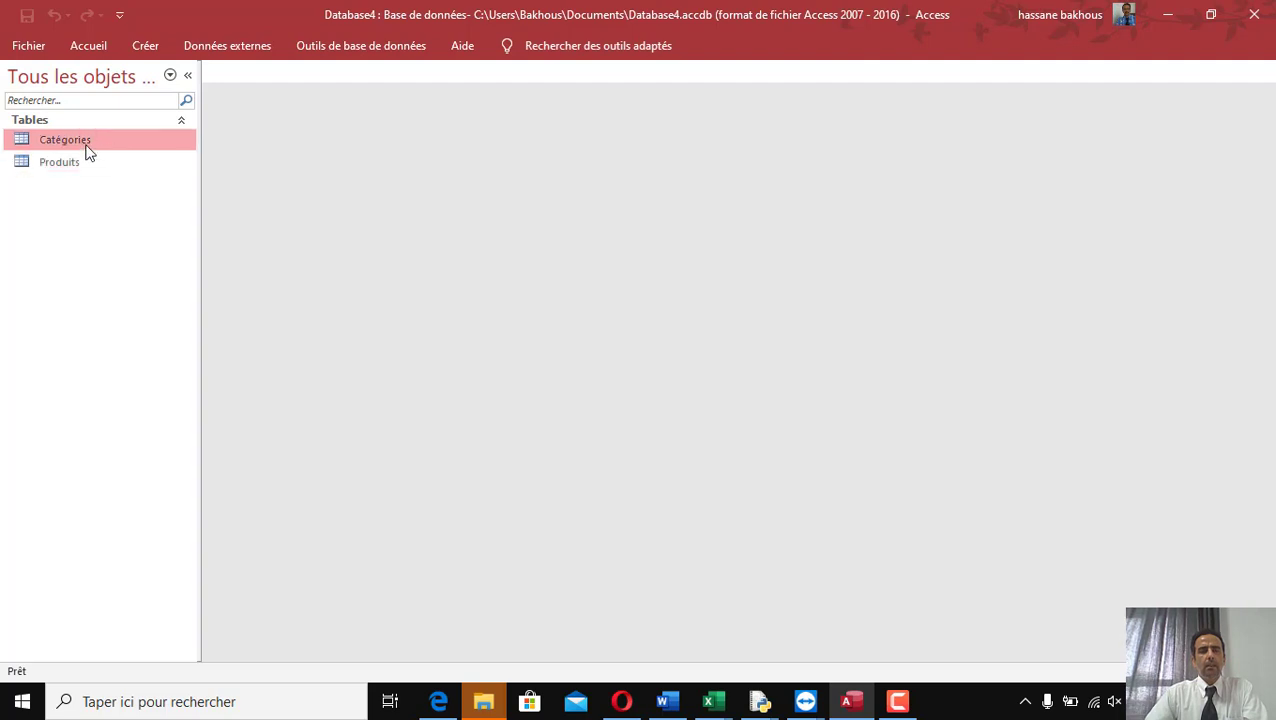
pyautogui.doubleClick(87, 150)
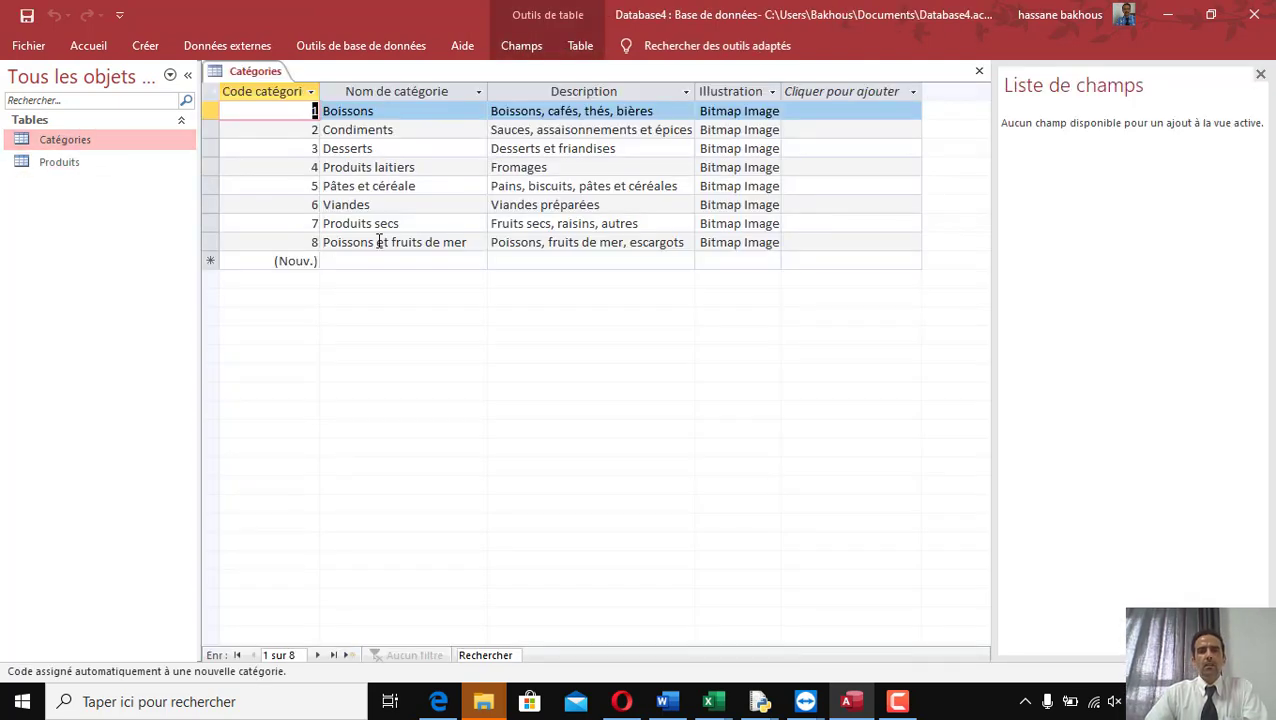
pyautogui.click(390, 88)
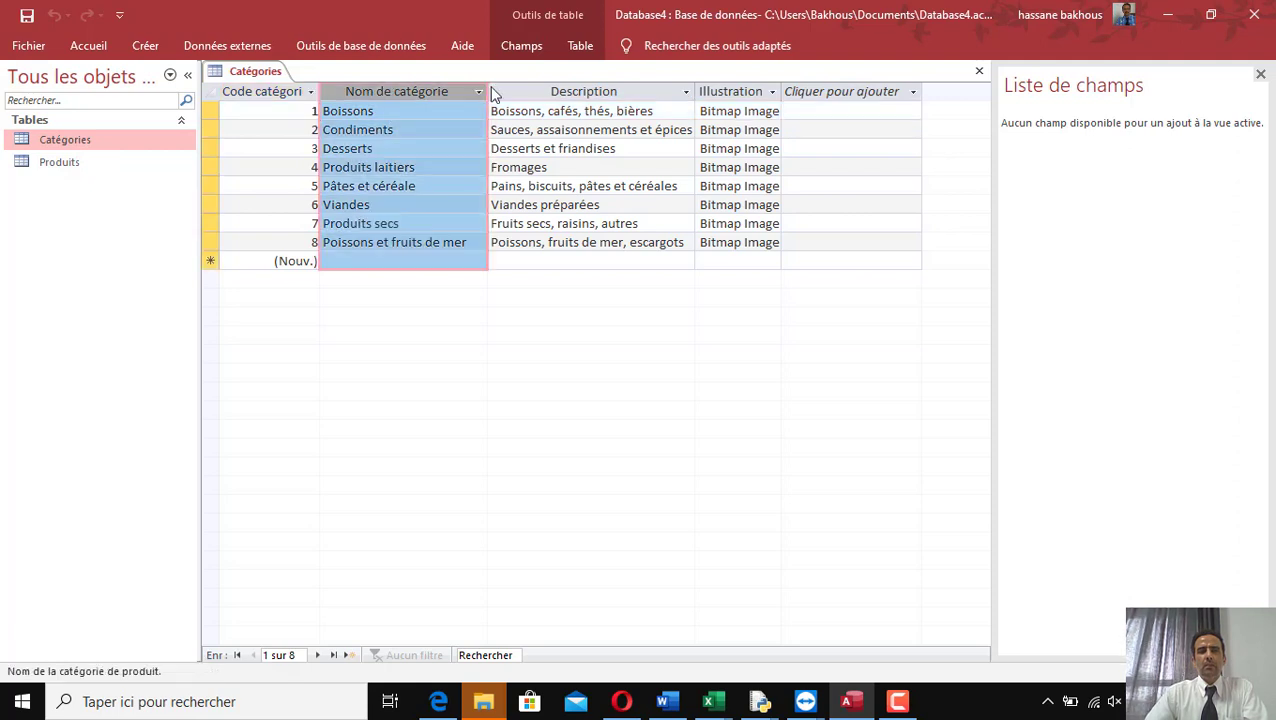
pyautogui.click(569, 89)
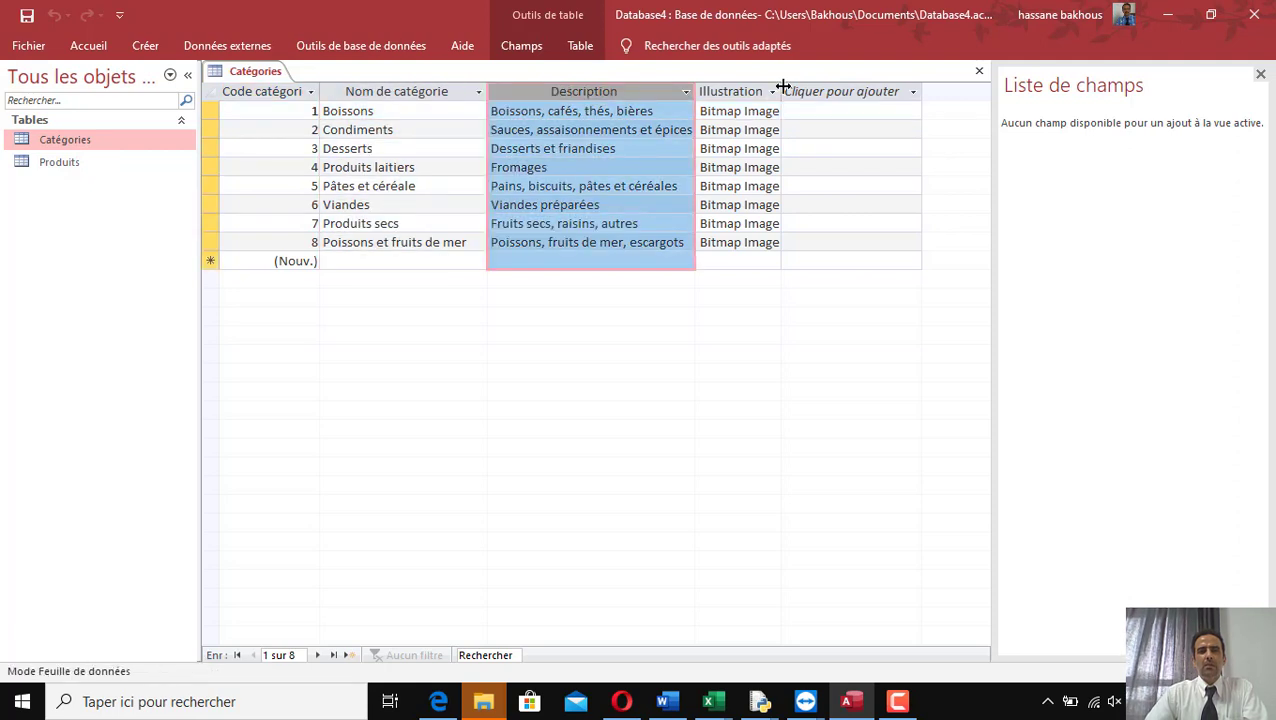
pyautogui.click(872, 91)
pyautogui.click(641, 289)
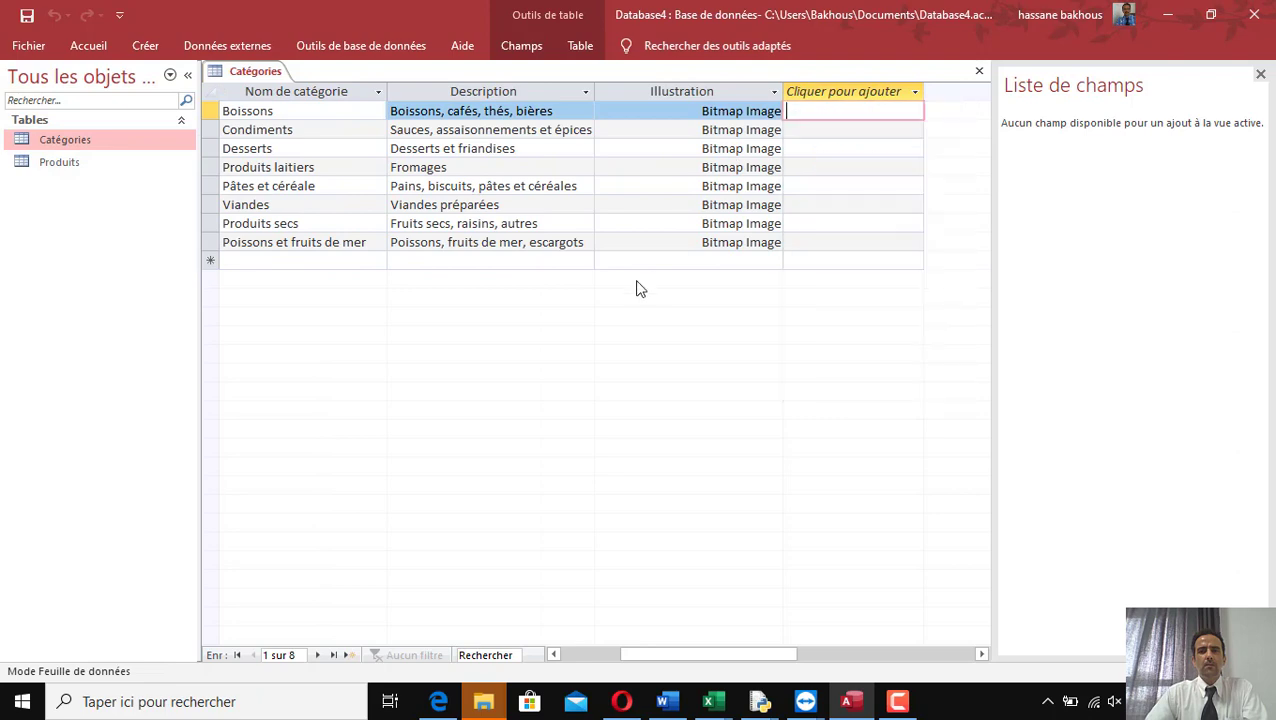
# - Open the Produits table and examine its Code catégorie column, including the entry for product 15
pyautogui.doubleClick(62, 163)
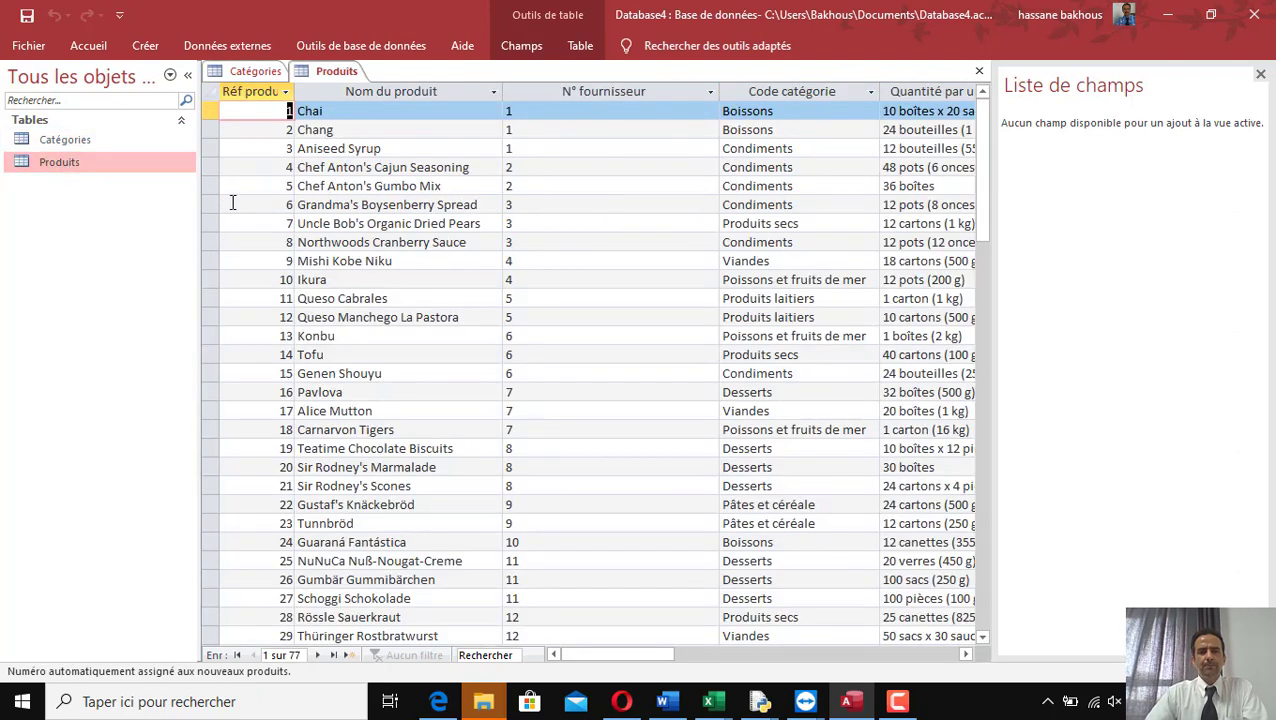
pyautogui.click(215, 353)
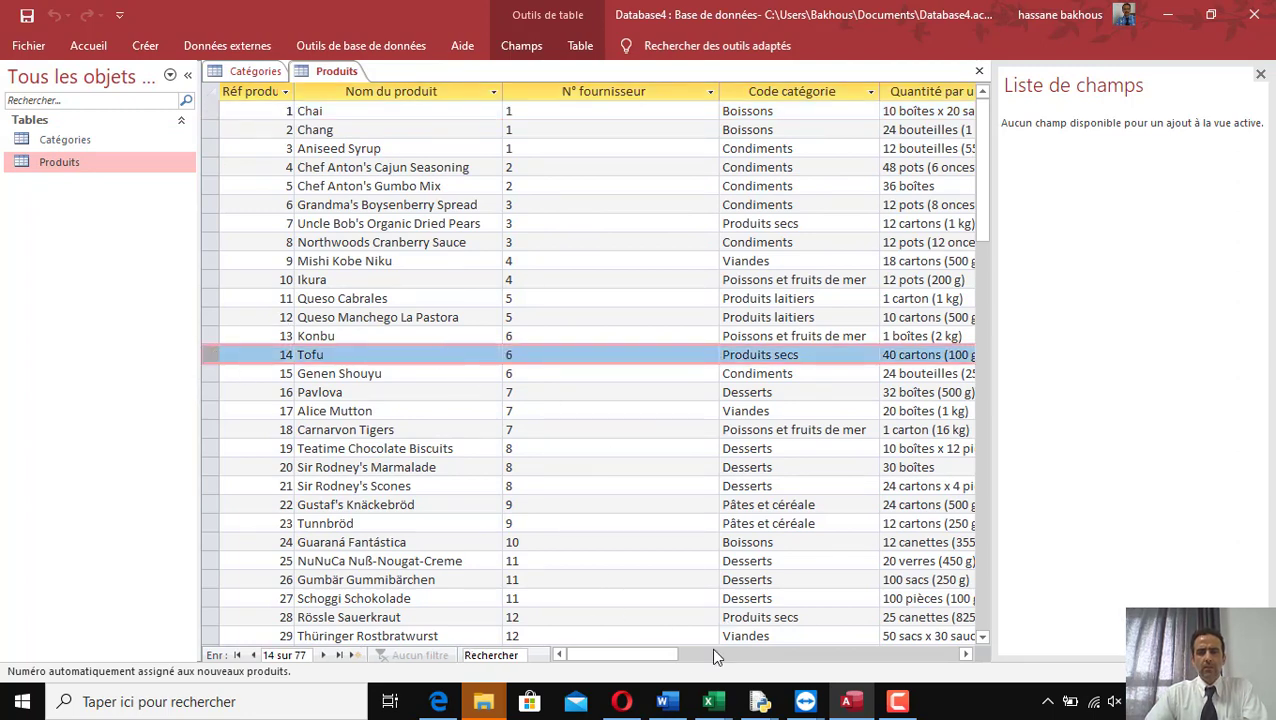
pyautogui.moveTo(674, 656); pyautogui.dragTo(705, 656)
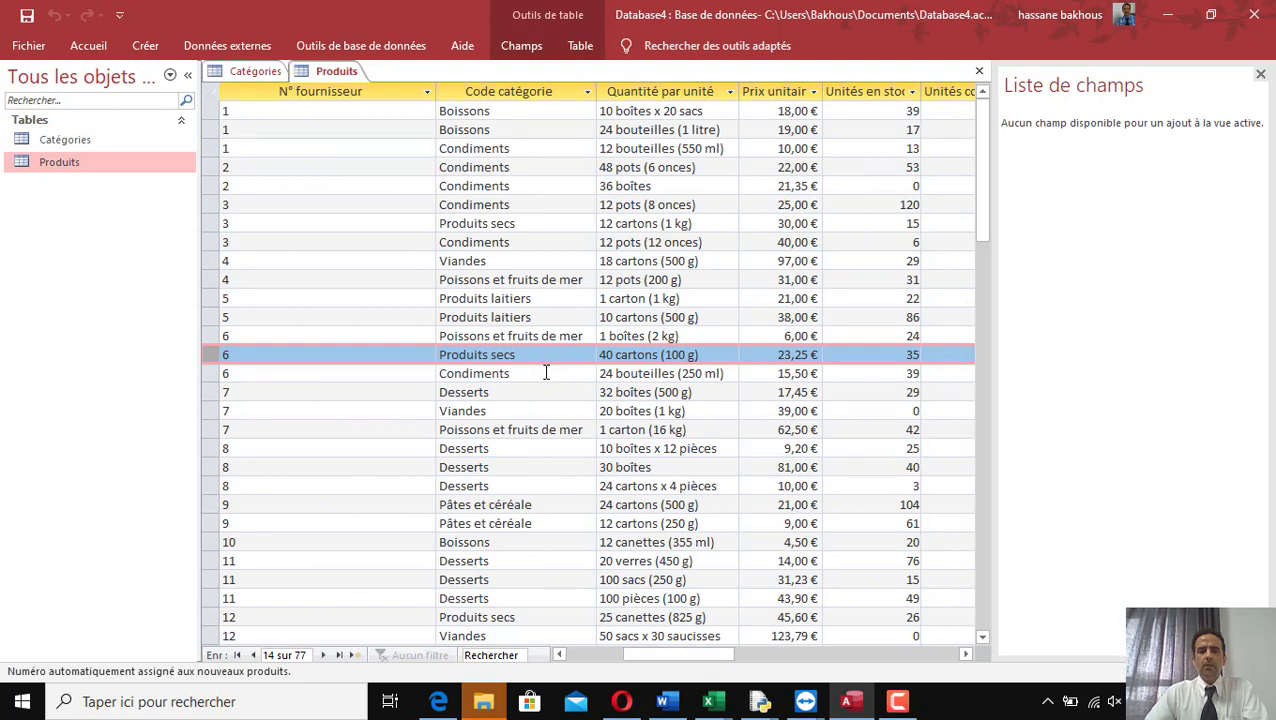
pyautogui.click(519, 91)
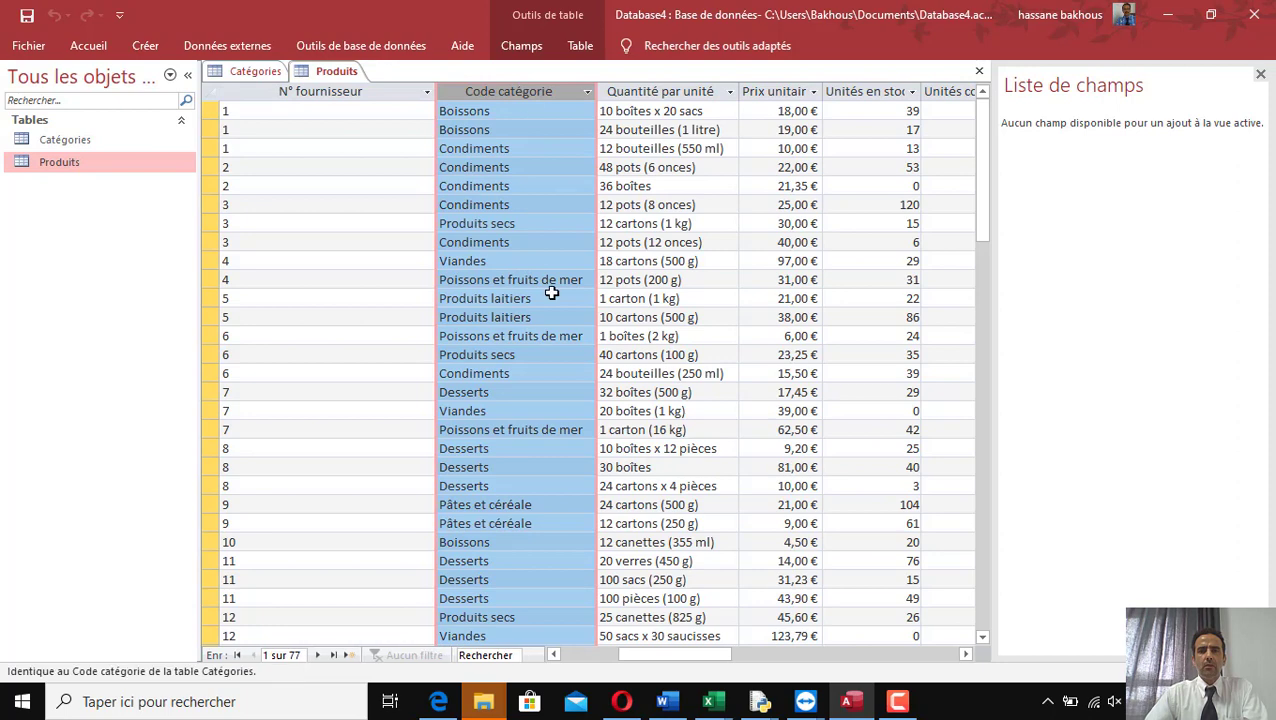
pyautogui.click(532, 375)
pyautogui.moveTo(536, 373); pyautogui.dragTo(435, 373)
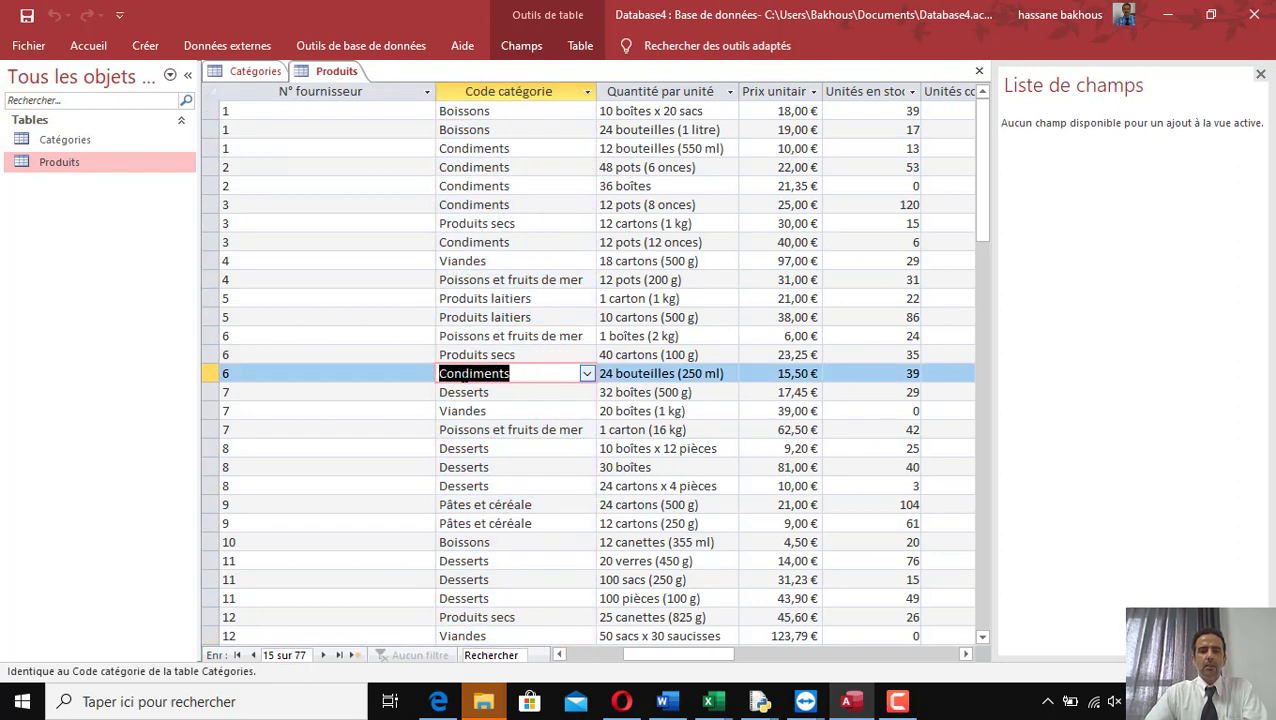
# - Compare the Condiments record in the Catégories table with the Condiments entry selected in the Produits table
pyautogui.click(250, 74)
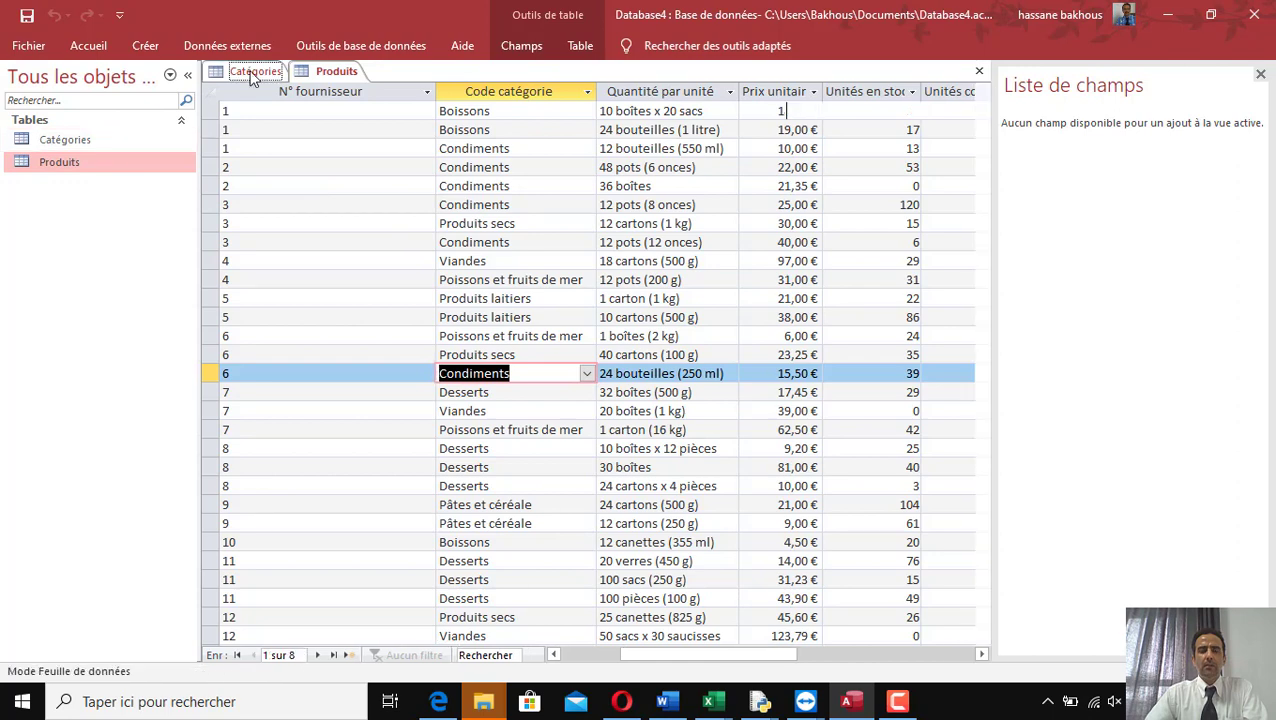
pyautogui.doubleClick(298, 130)
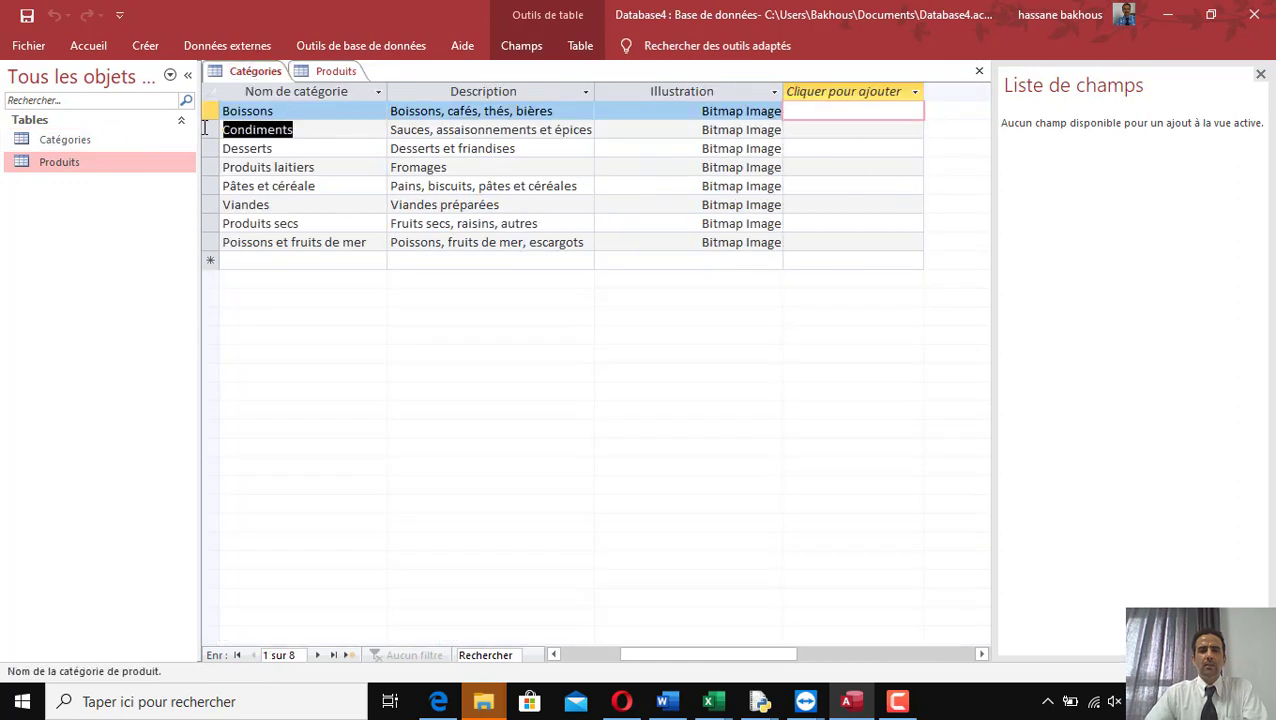
pyautogui.click(330, 71)
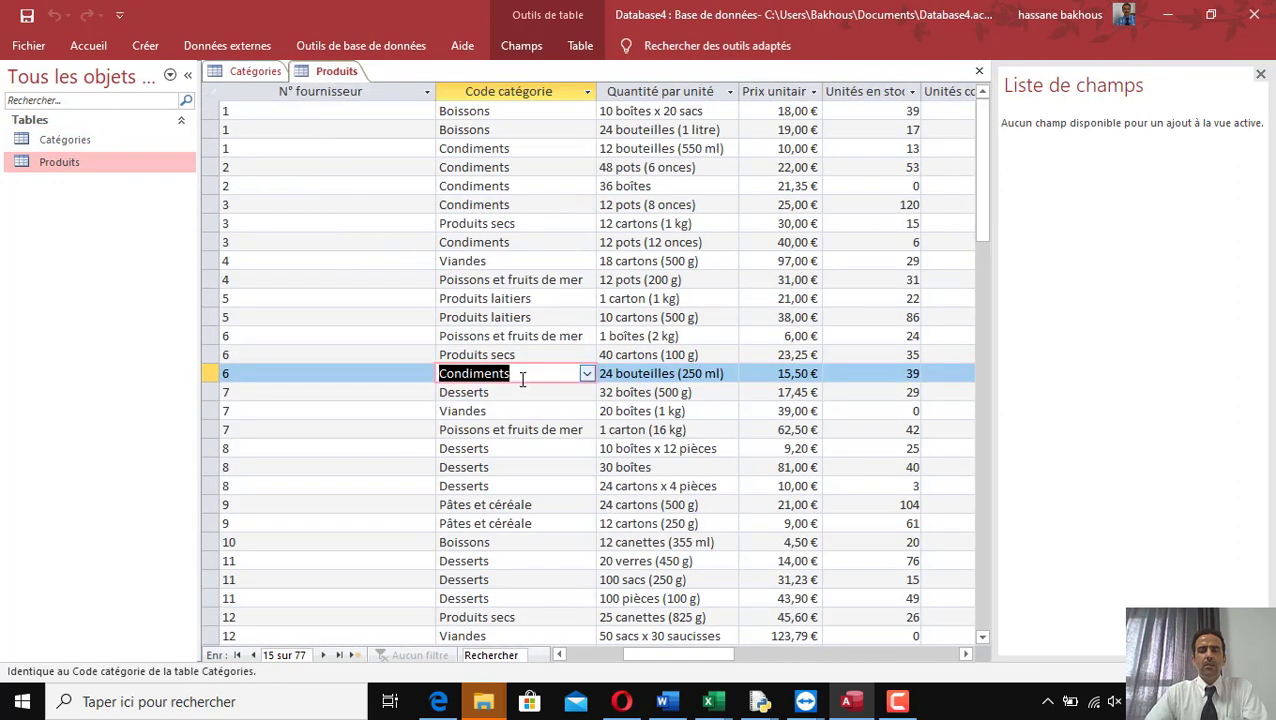
pyautogui.click(236, 74)
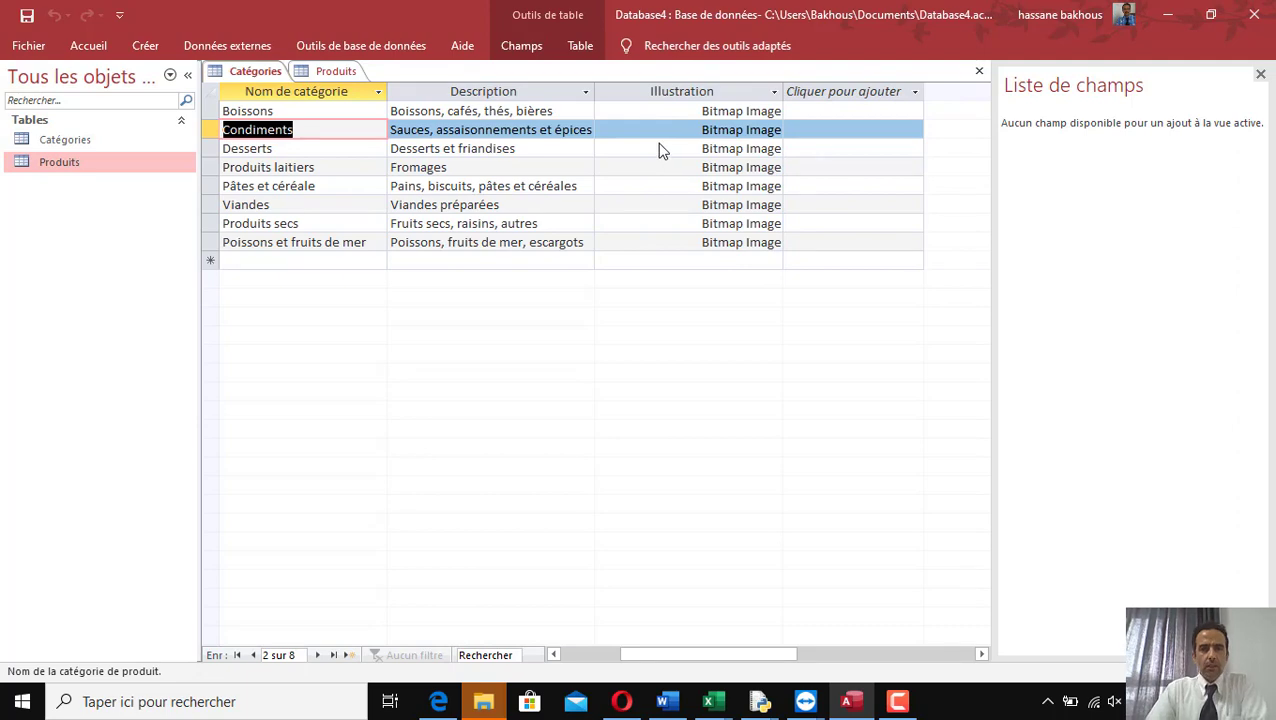
# - Close the Catégories table and the Produits table so that both are free for defining a relationship
pyautogui.click(979, 71)
pyautogui.click(650, 403)
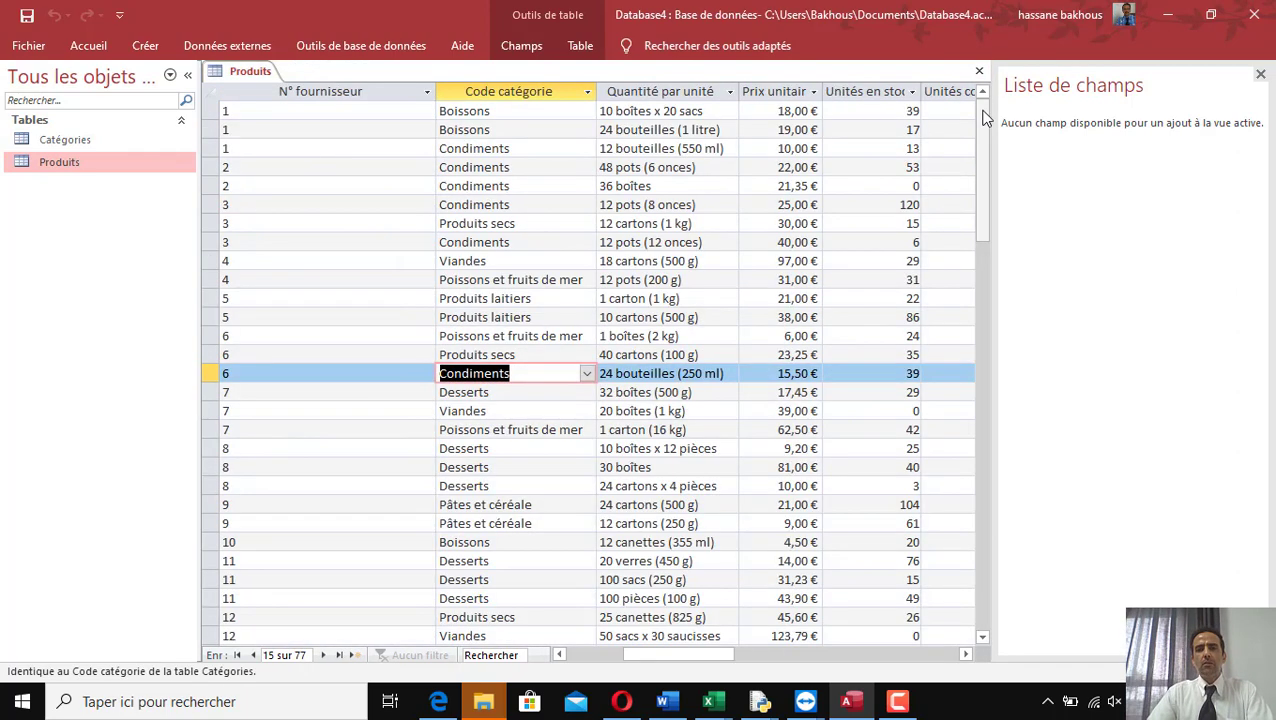
pyautogui.click(979, 71)
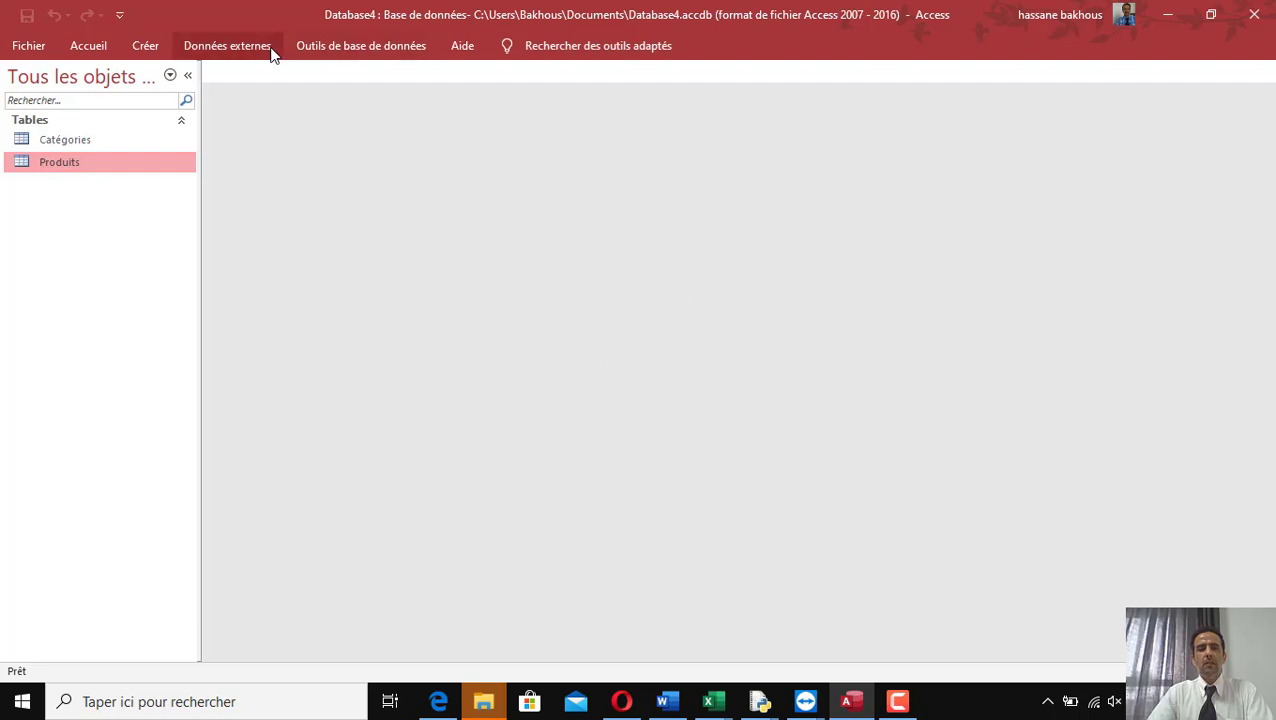
# - Open the database's relationships window and add the Catégories and Produits tables to it
pyautogui.click(361, 47)
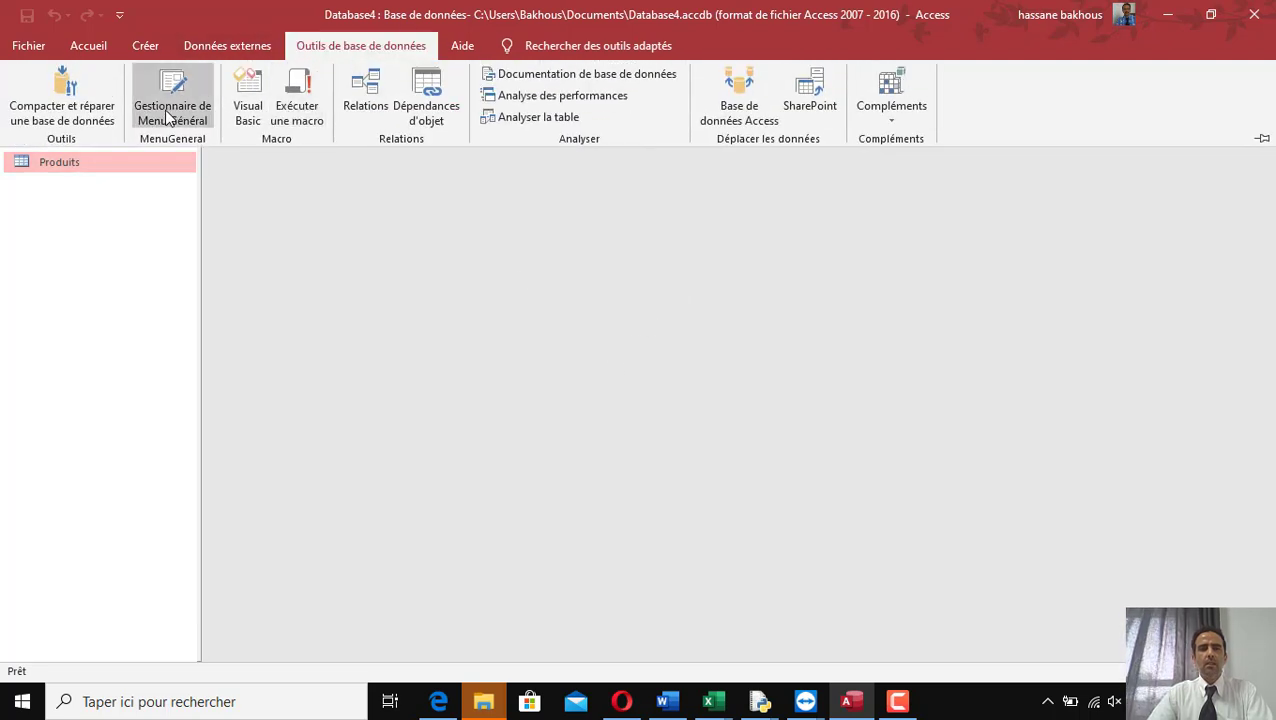
pyautogui.click(379, 108)
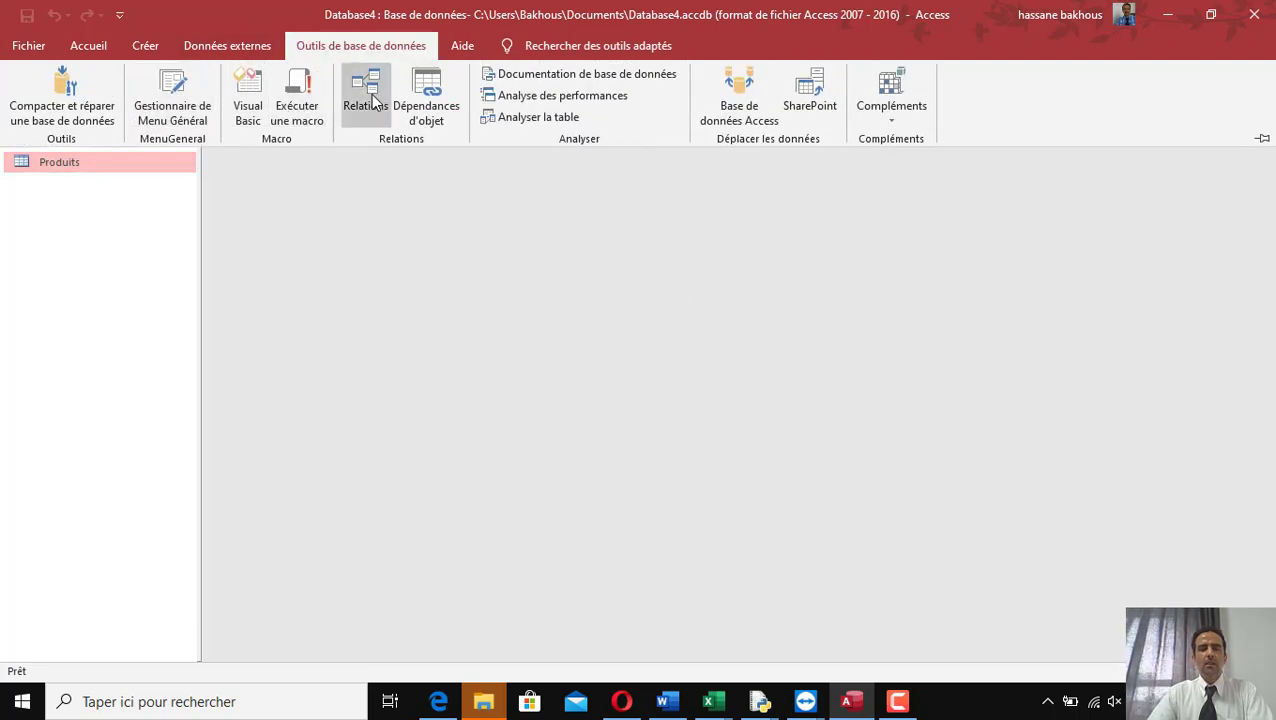
pyautogui.moveTo(616, 80); pyautogui.dragTo(789, 129)
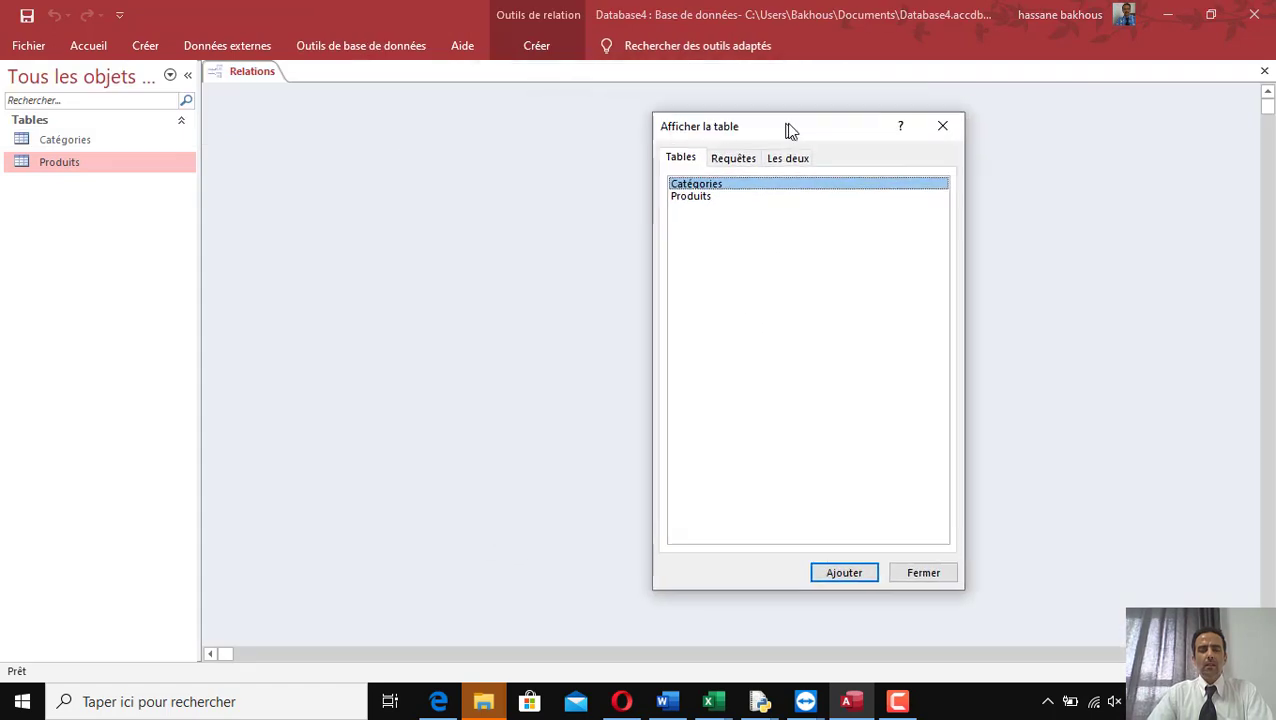
pyautogui.doubleClick(708, 186)
pyautogui.doubleClick(704, 197)
pyautogui.click(919, 575)
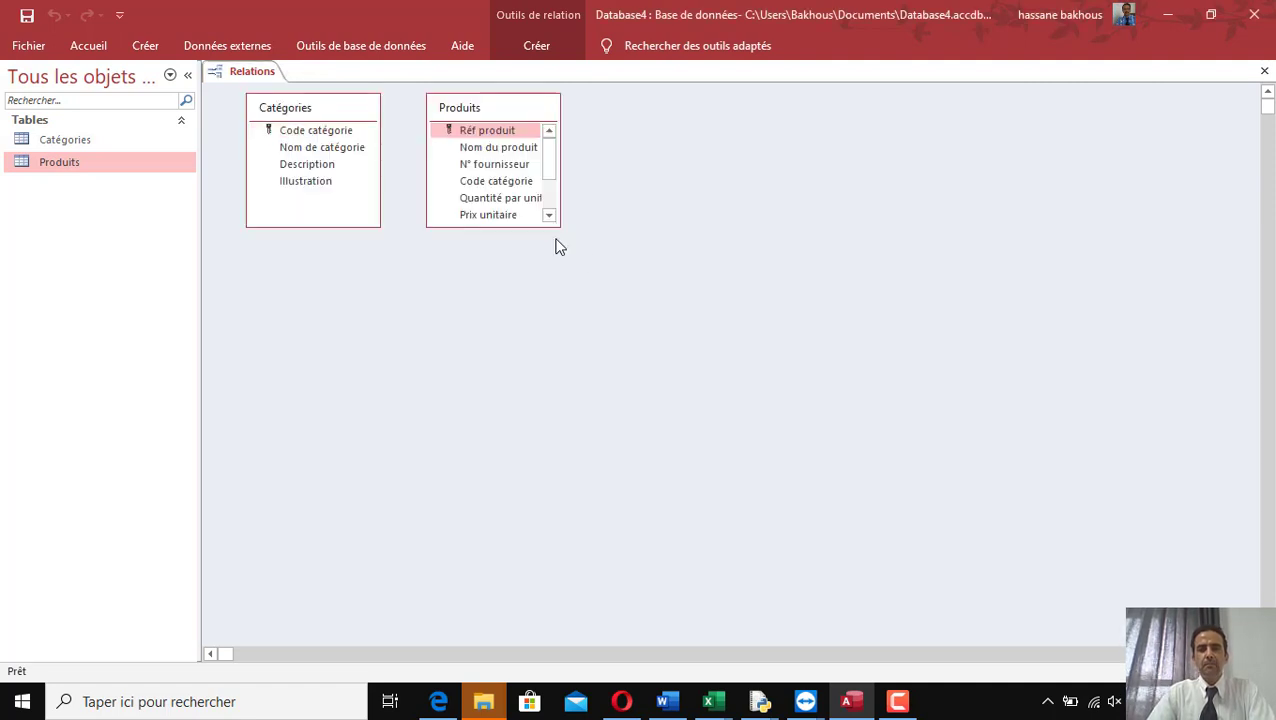
# - Enlarge the Produits table box to show all its fields and reposition both table boxes in the relationships layout
pyautogui.moveTo(560, 227); pyautogui.dragTo(697, 343)
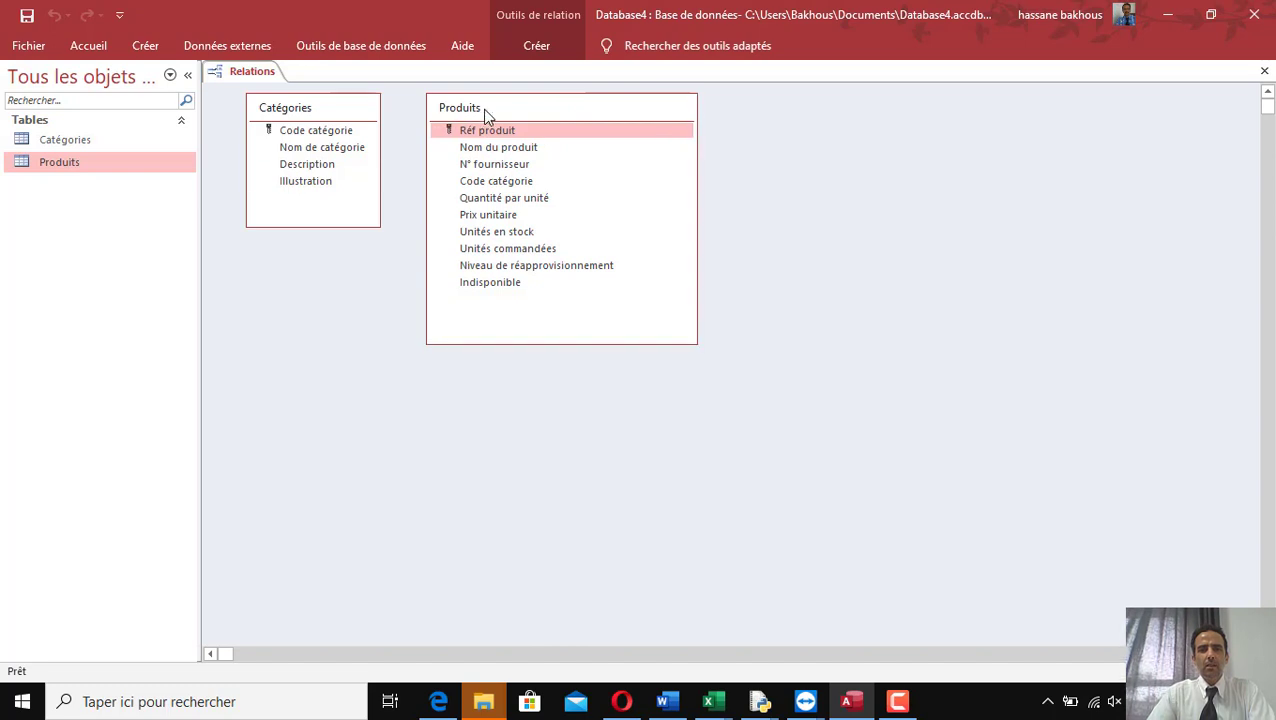
pyautogui.moveTo(482, 109); pyautogui.dragTo(563, 114)
pyautogui.moveTo(316, 107); pyautogui.dragTo(380, 115)
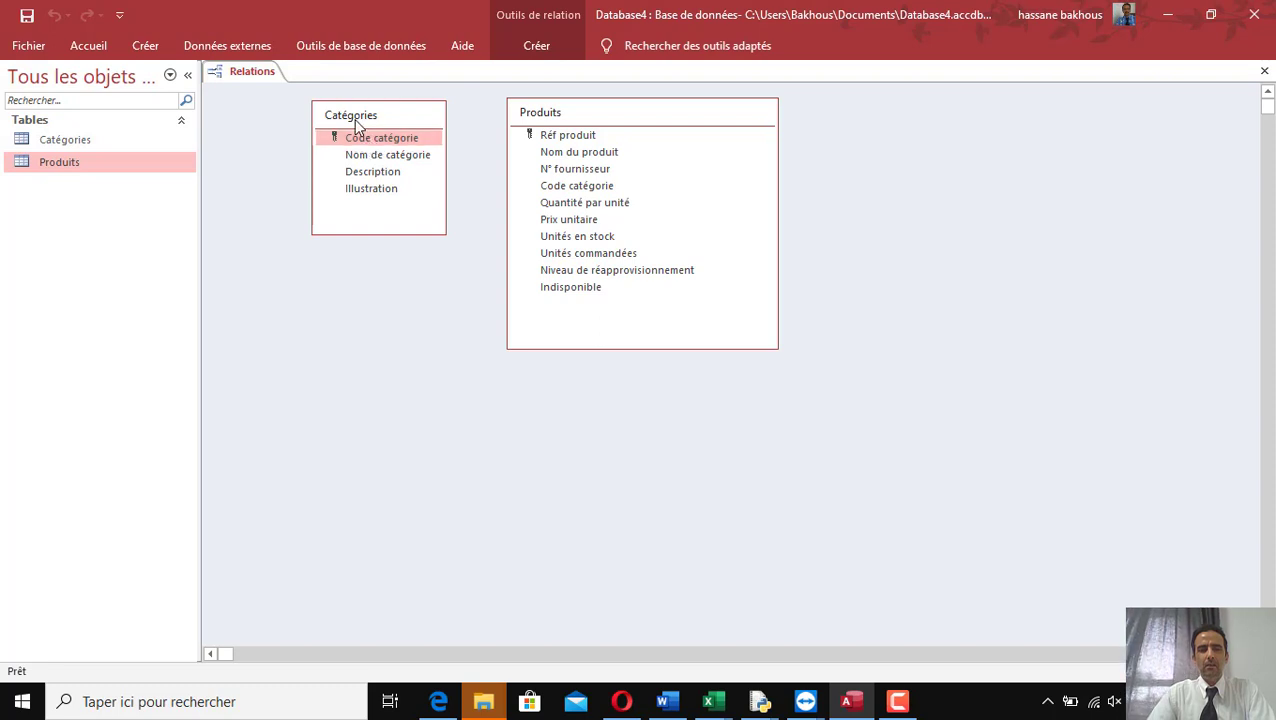
# - Create a relationship from Code catégorie in Catégories to Code catégorie in Produits, enforcing referential integrity with cascading updates and deletes
pyautogui.moveTo(380, 137); pyautogui.dragTo(690, 200)
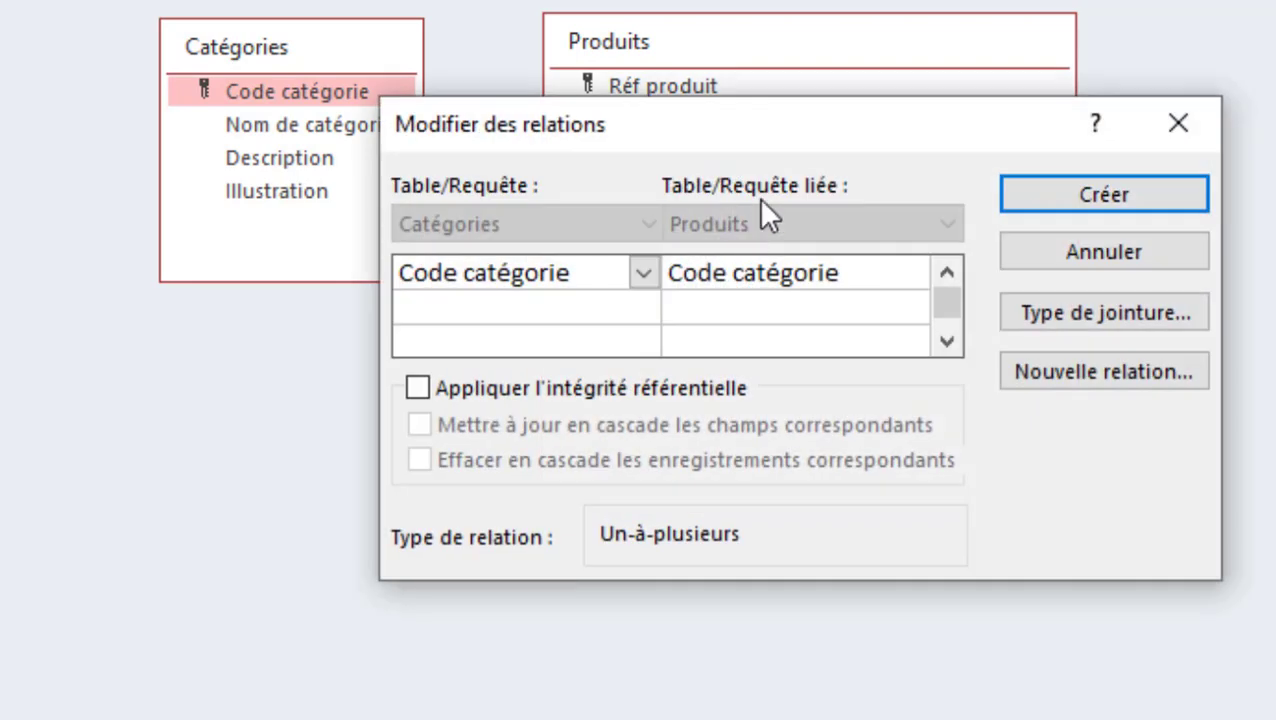
pyautogui.moveTo(785, 124); pyautogui.dragTo(517, 222)
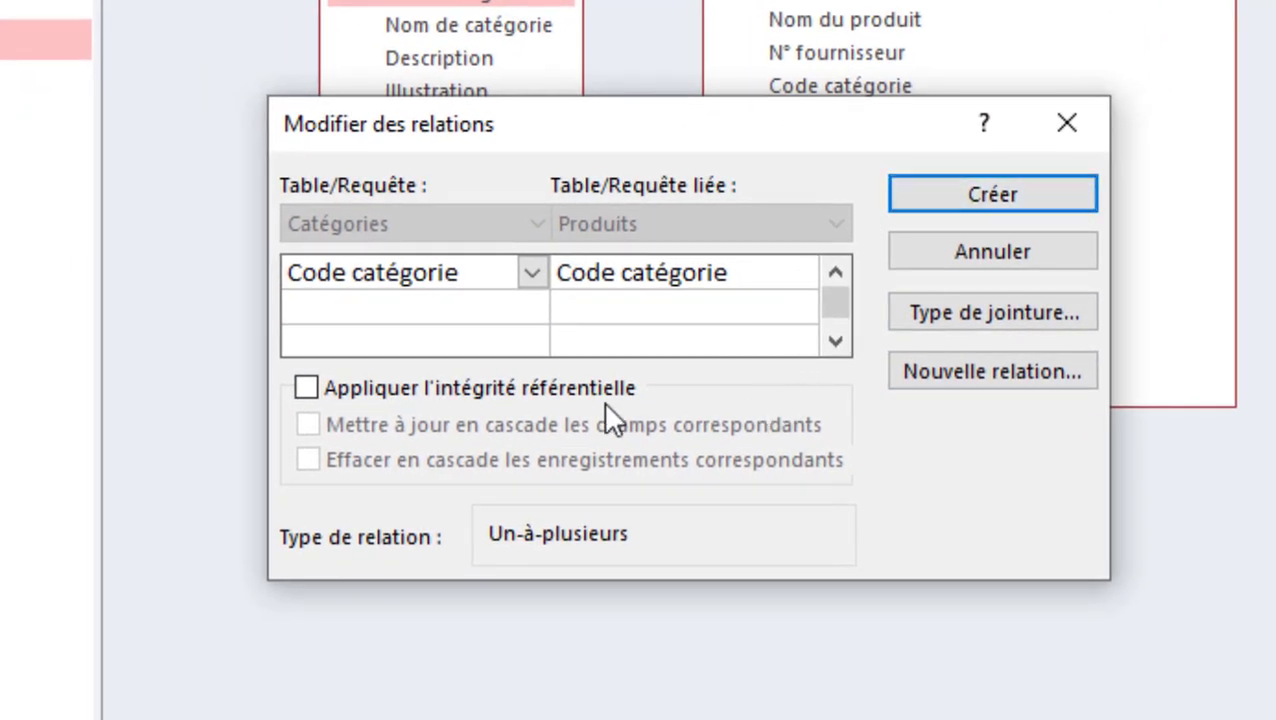
pyautogui.click(306, 388)
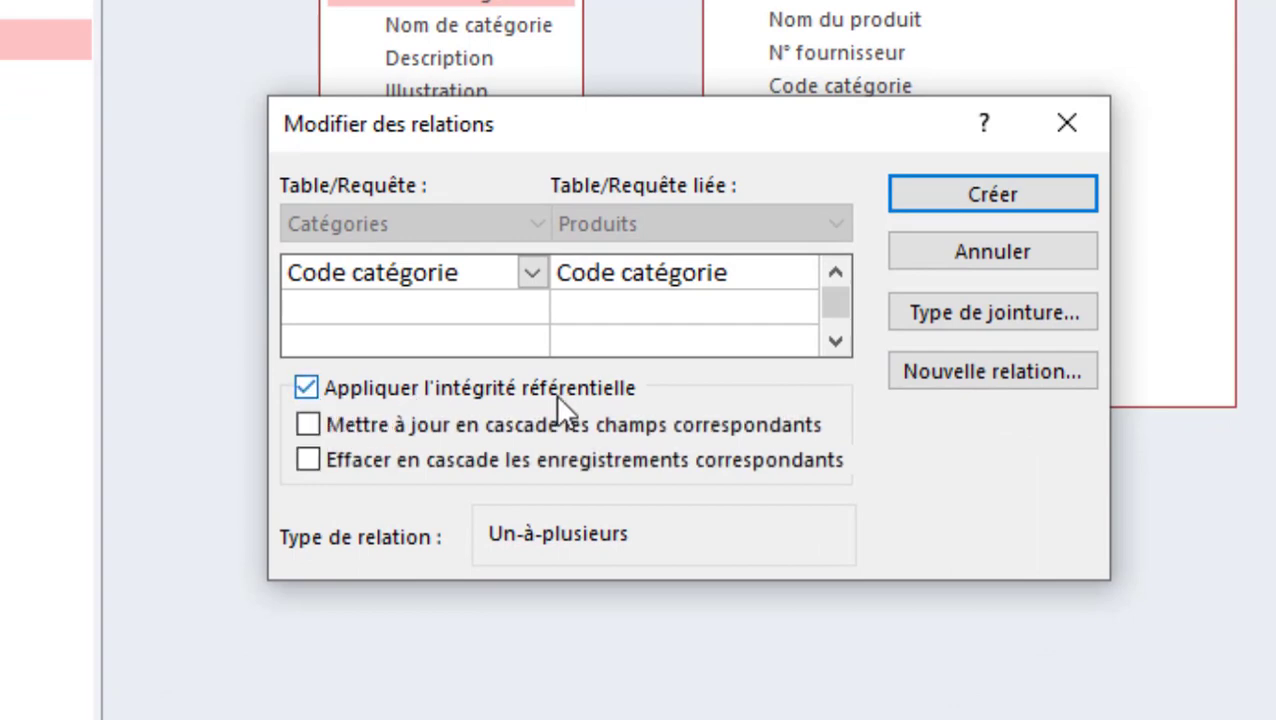
pyautogui.moveTo(607, 142); pyautogui.dragTo(555, 198)
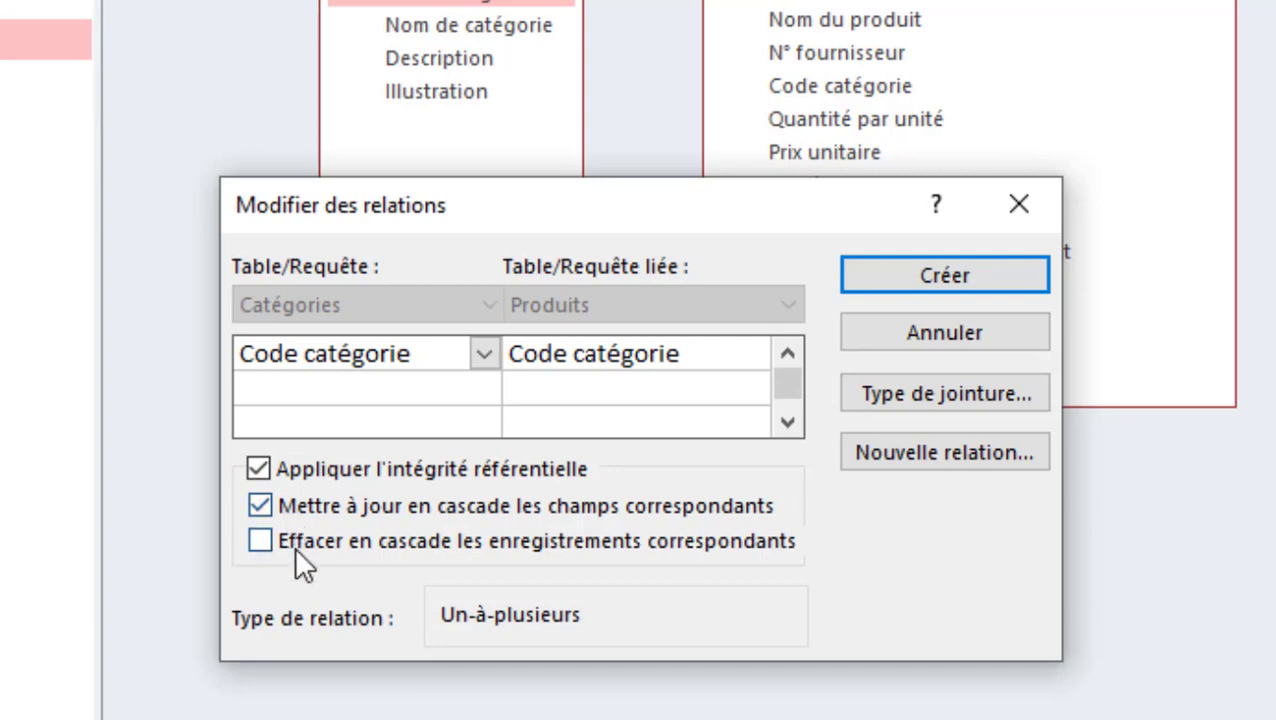
pyautogui.moveTo(679, 217); pyautogui.dragTo(664, 399)
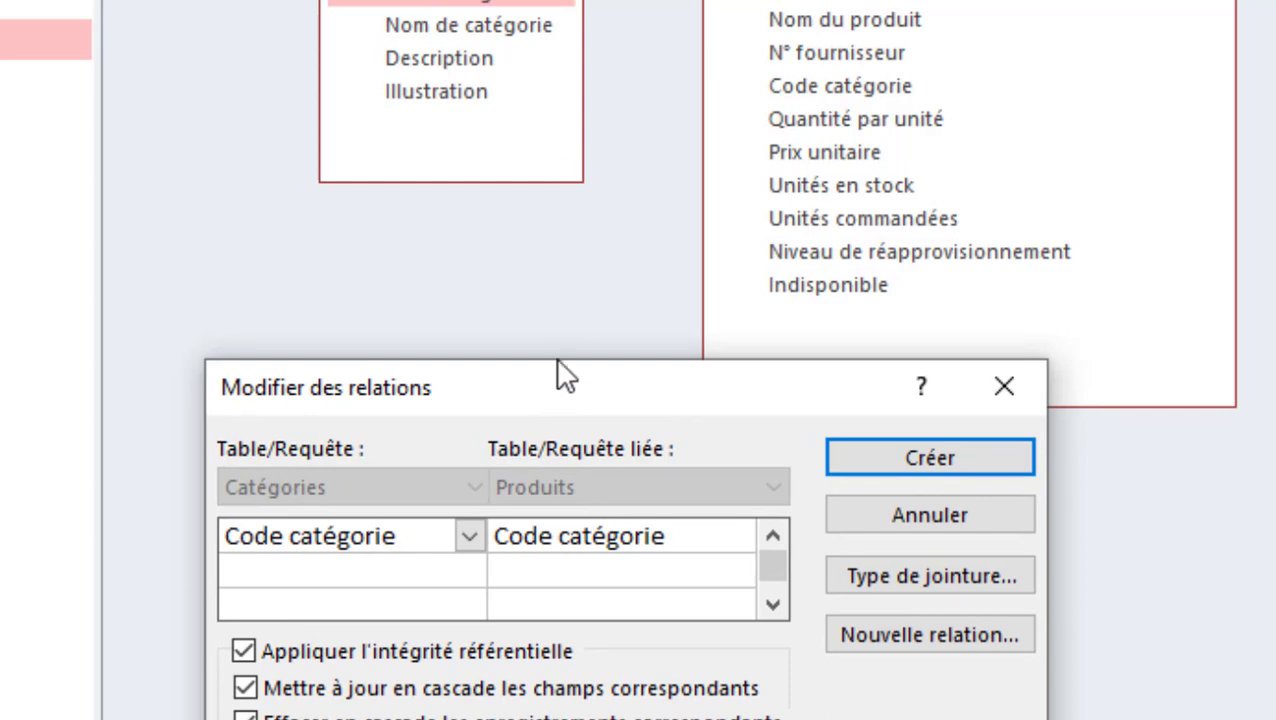
pyautogui.moveTo(551, 399); pyautogui.dragTo(662, 228)
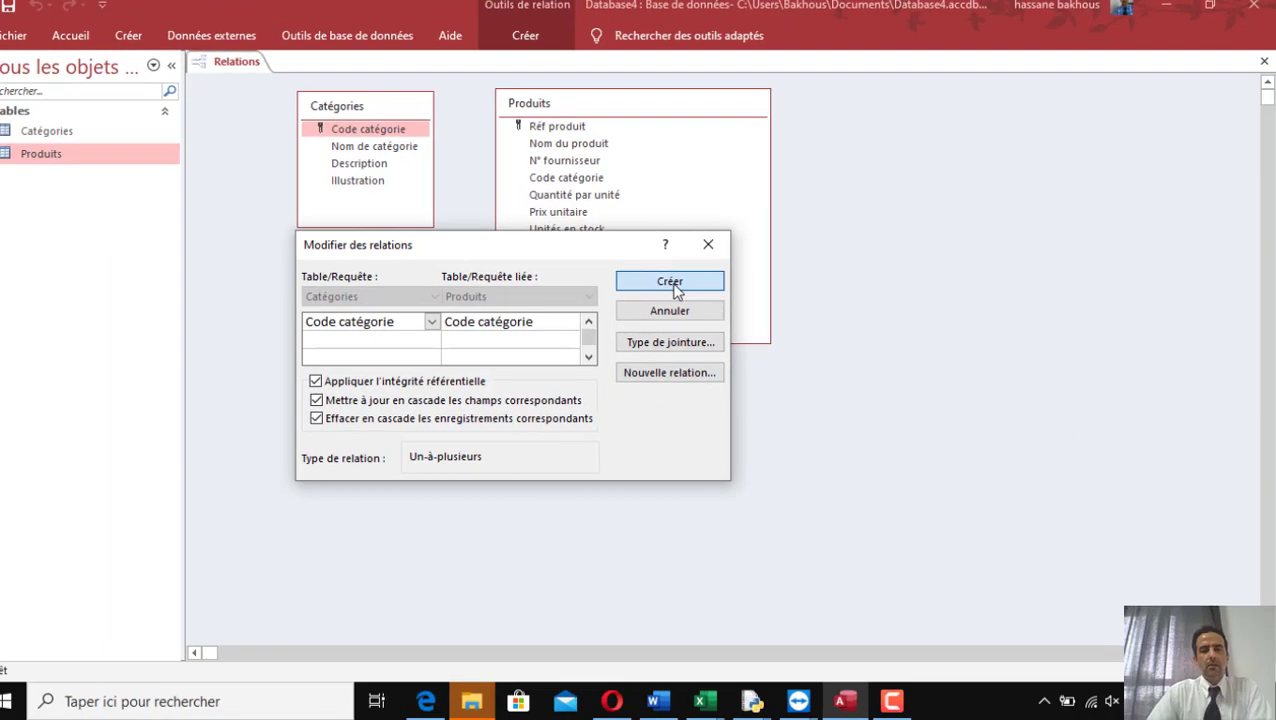
pyautogui.click(670, 282)
# - Space the Catégories and Produits boxes farther apart and select the linked Code catégorie field in each table
pyautogui.moveTo(584, 112); pyautogui.dragTo(690, 114)
pyautogui.moveTo(392, 116); pyautogui.dragTo(336, 112)
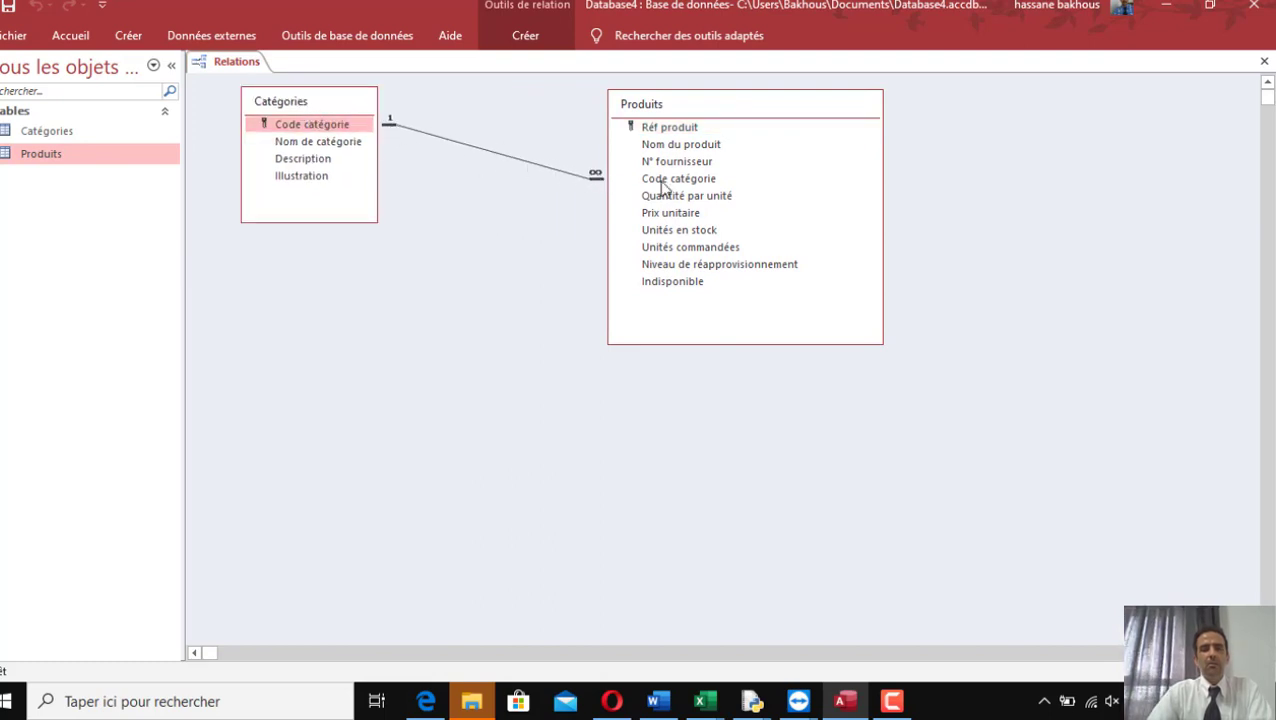
pyautogui.moveTo(677, 112); pyautogui.dragTo(682, 117)
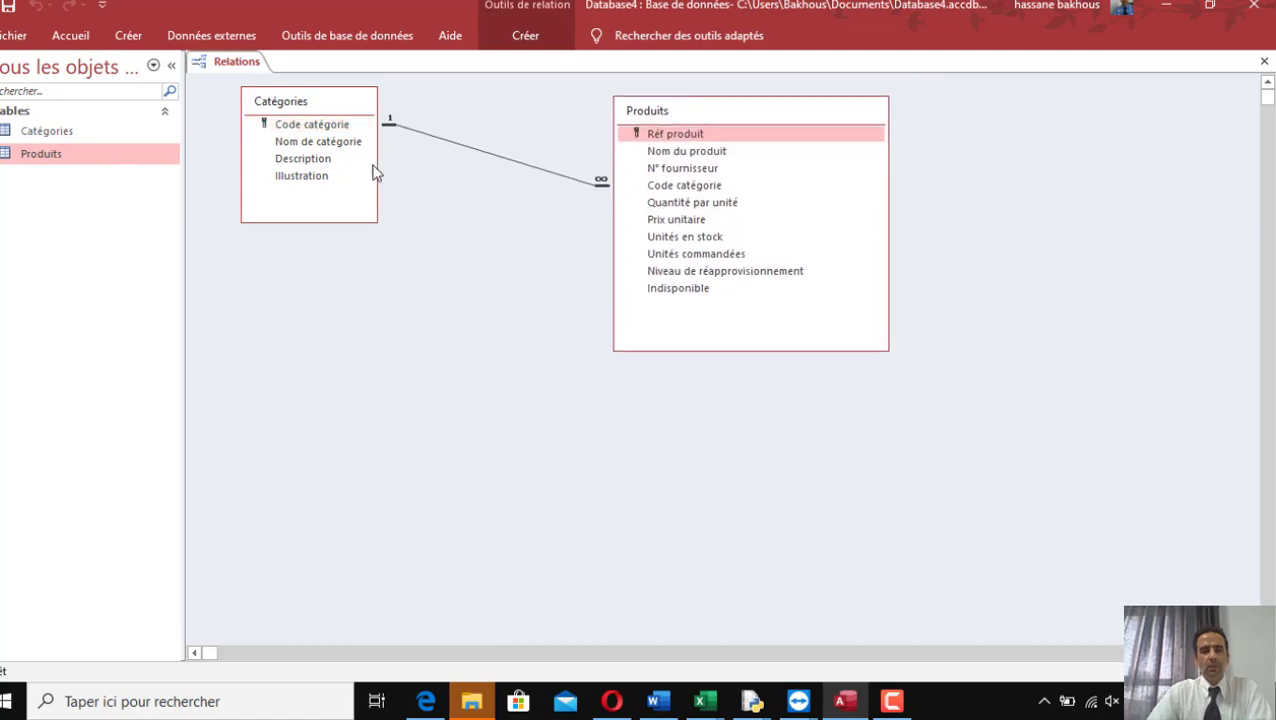
pyautogui.click(320, 127)
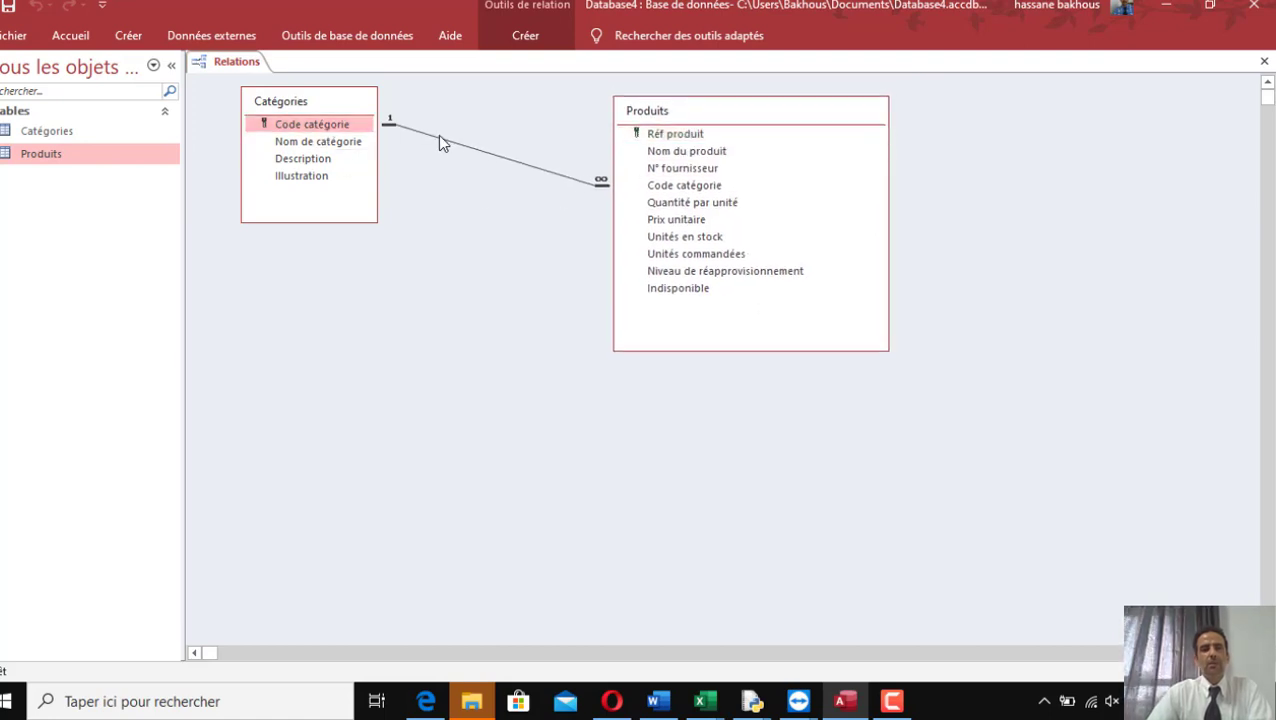
pyautogui.click(698, 188)
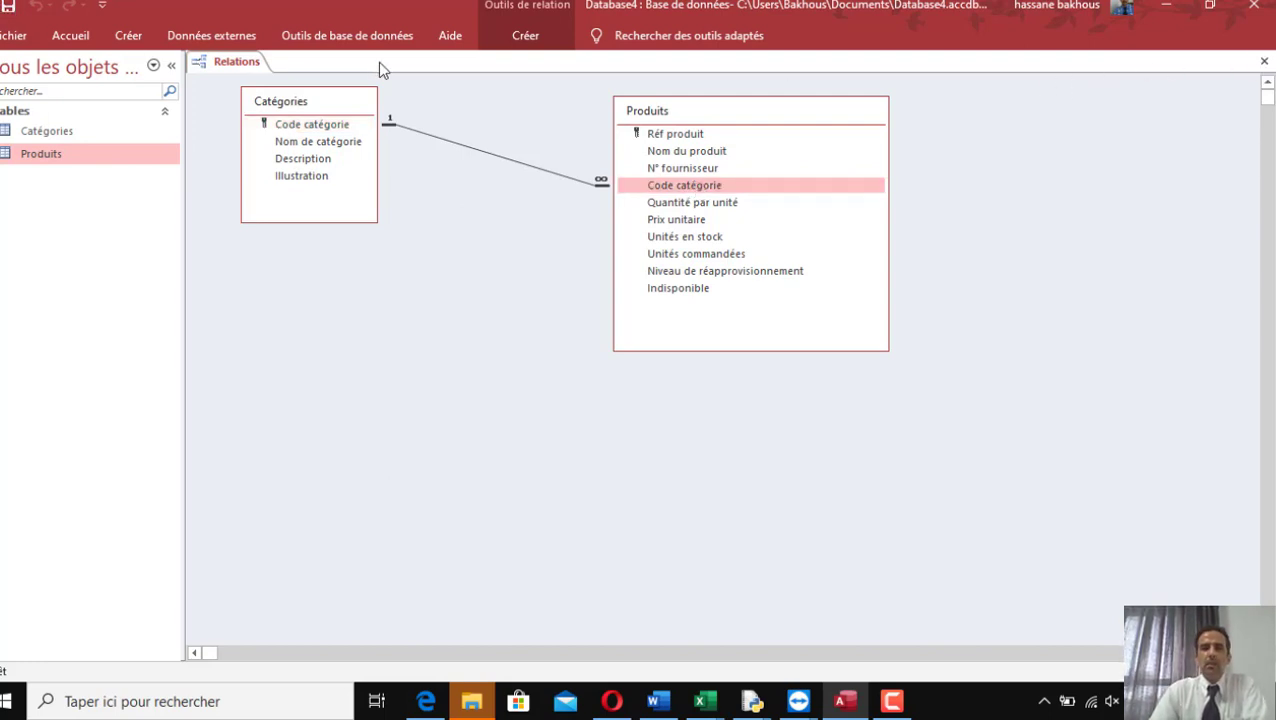
# - Close the relationships window and create a blank form in design view, enlarging its detail area to about 14.5 by 11 ruler units
pyautogui.click(1264, 61)
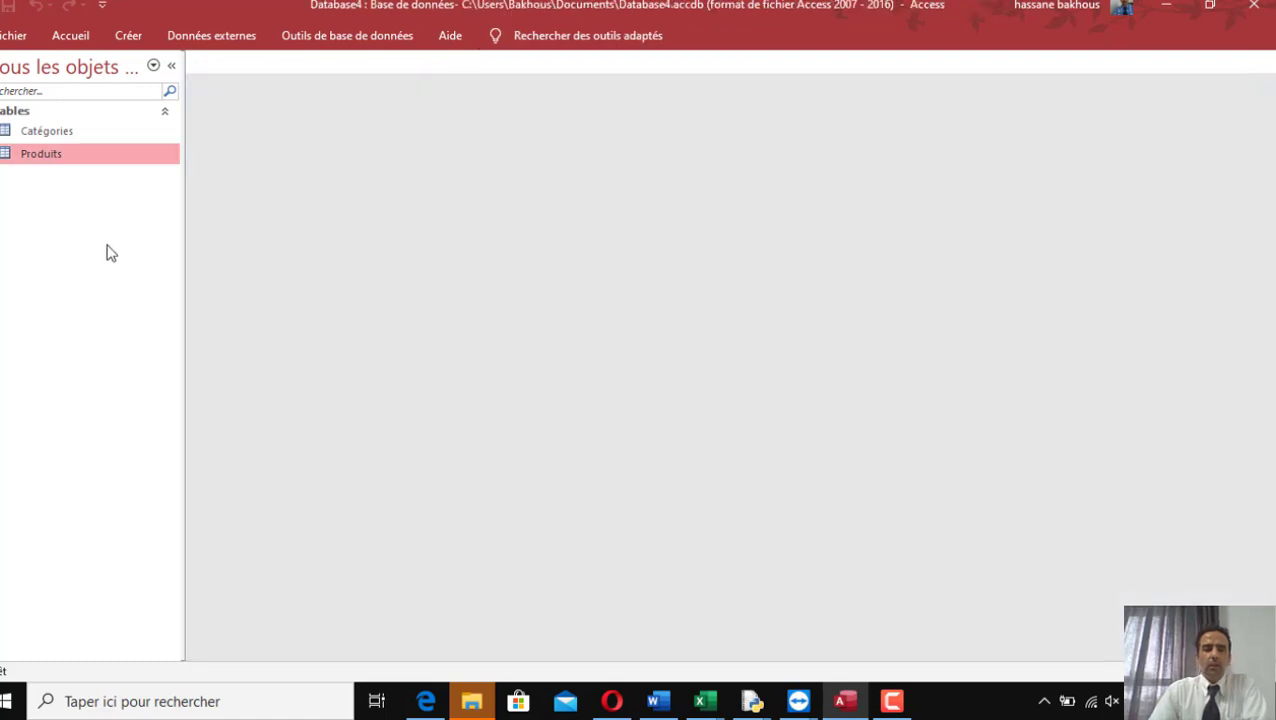
pyautogui.click(35, 152)
pyautogui.click(56, 133)
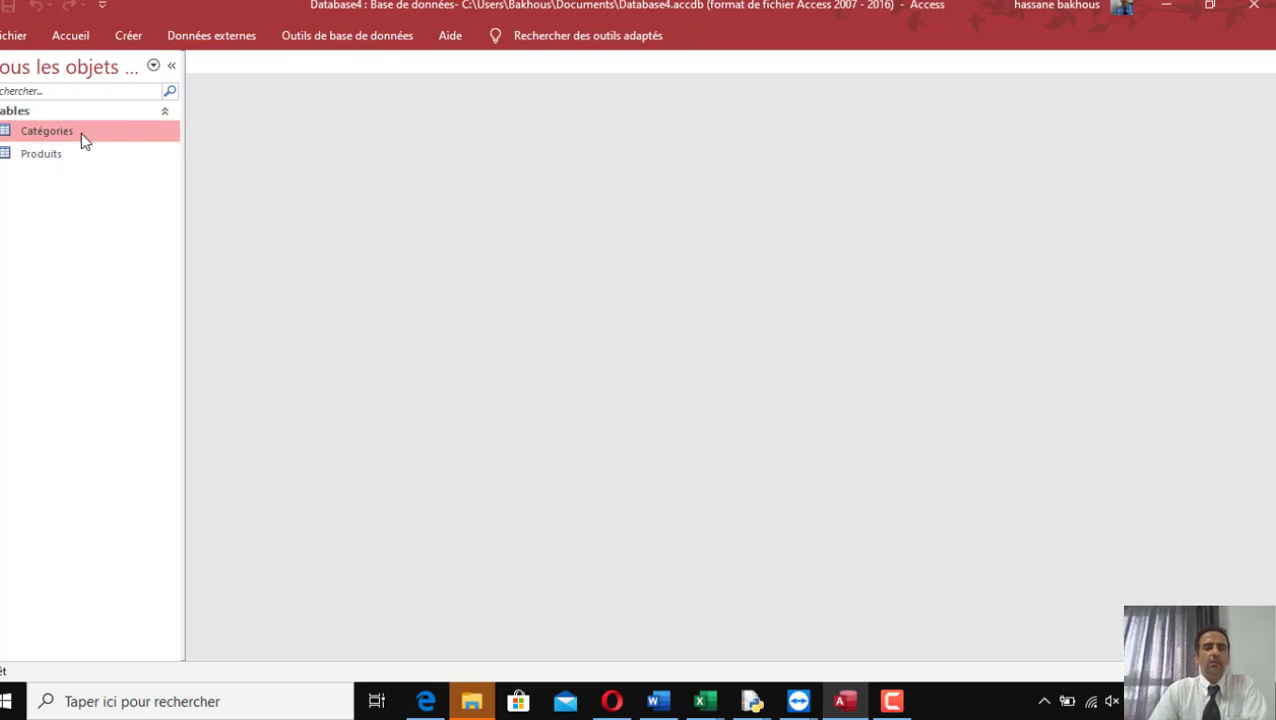
pyautogui.click(129, 38)
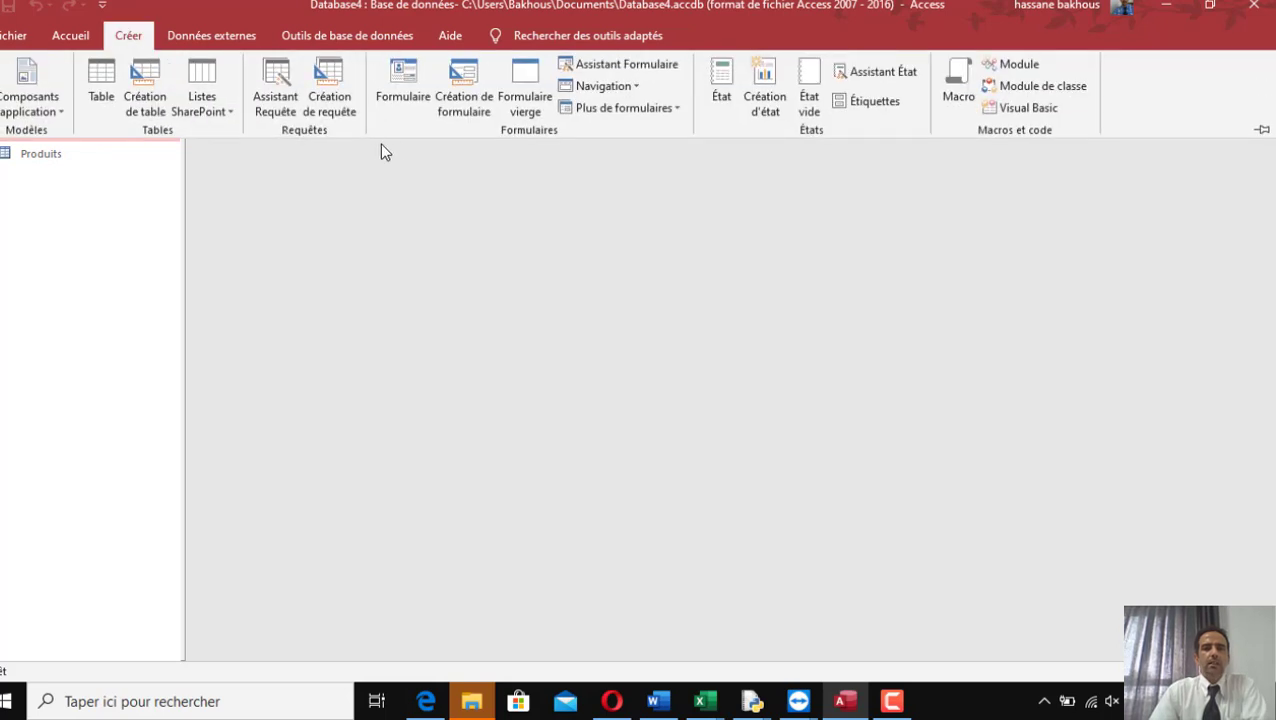
pyautogui.click(464, 88)
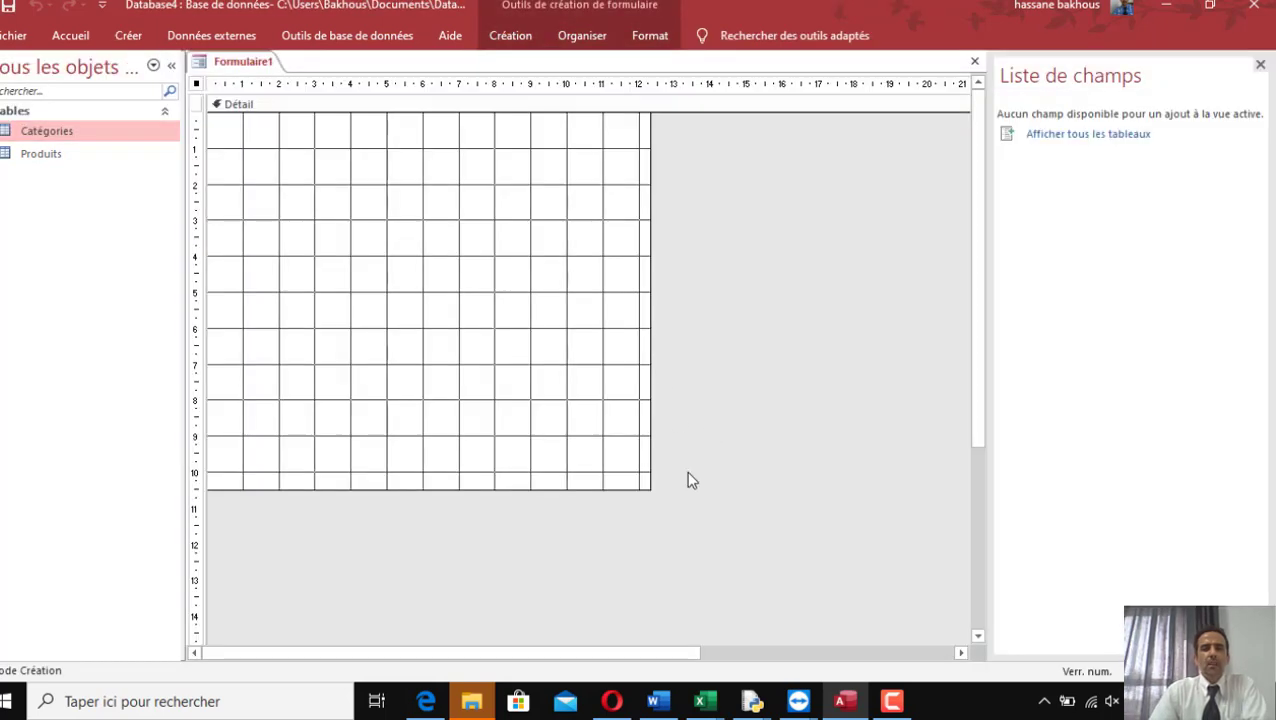
pyautogui.moveTo(652, 492); pyautogui.dragTo(729, 505)
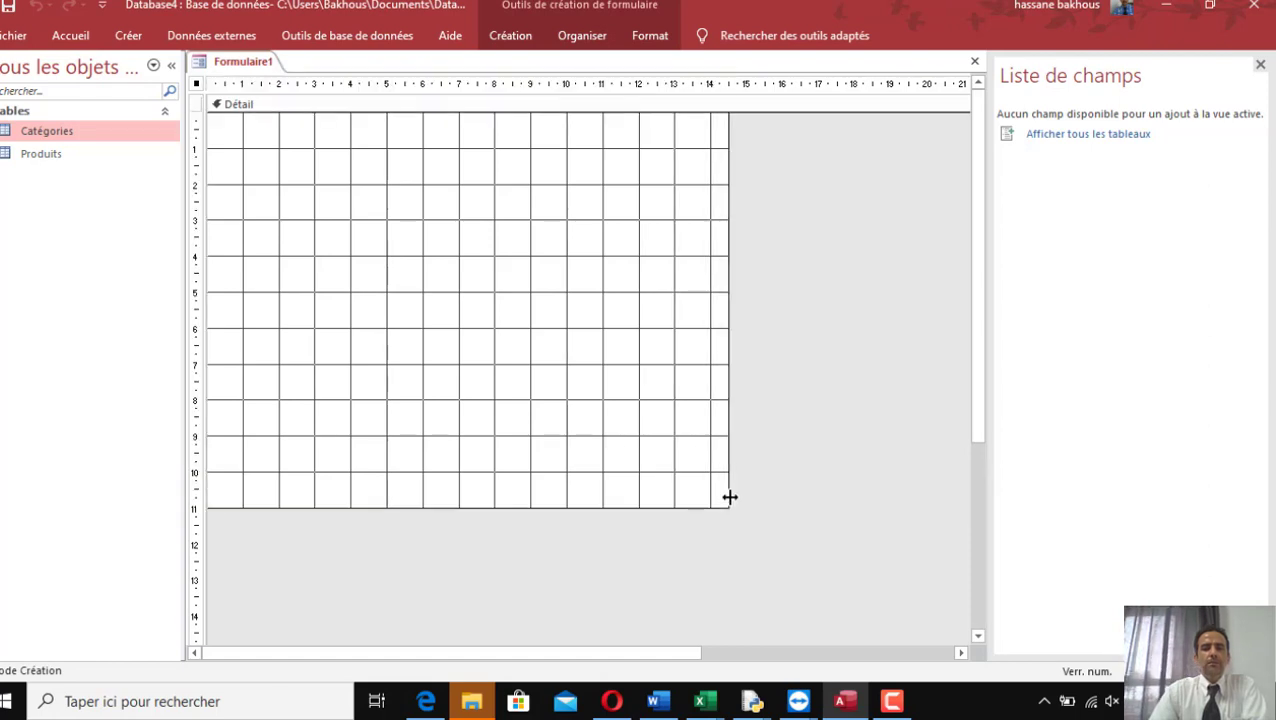
# - Add the Code catégorie, Nom de catégorie, Description and Illustration fields from the Catégories table to the form
pyautogui.click(1052, 138)
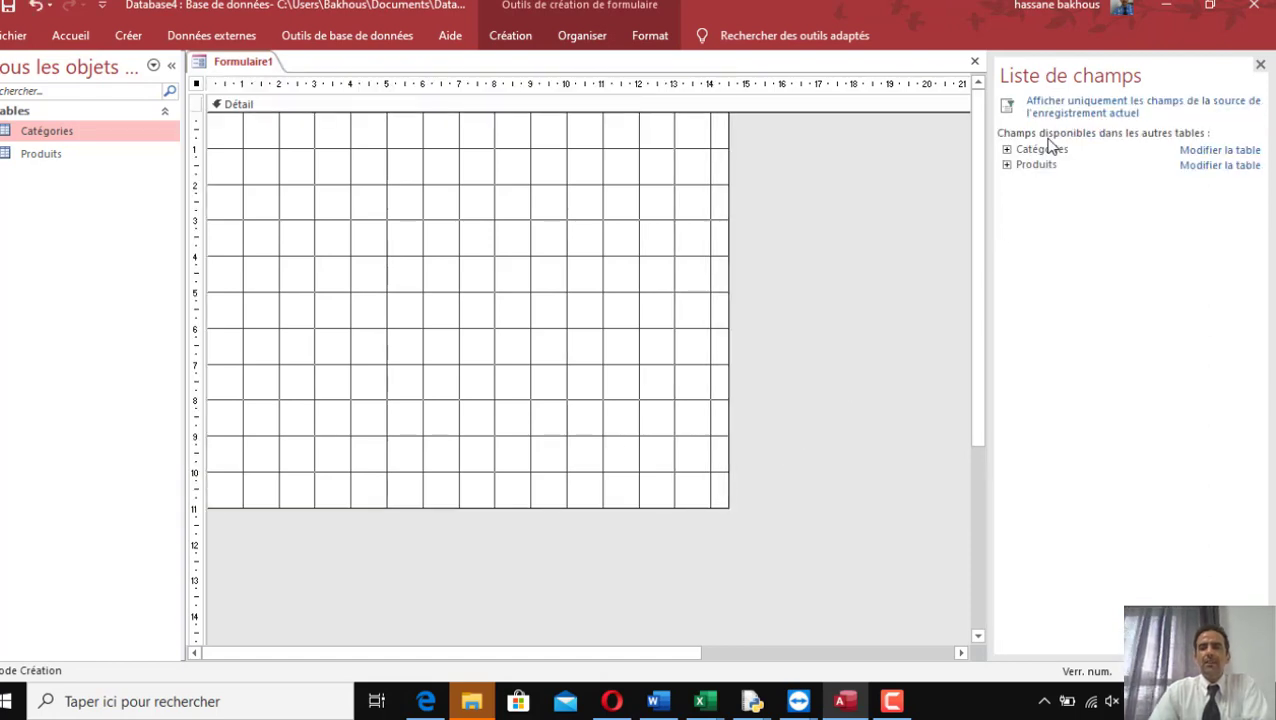
pyautogui.click(1007, 150)
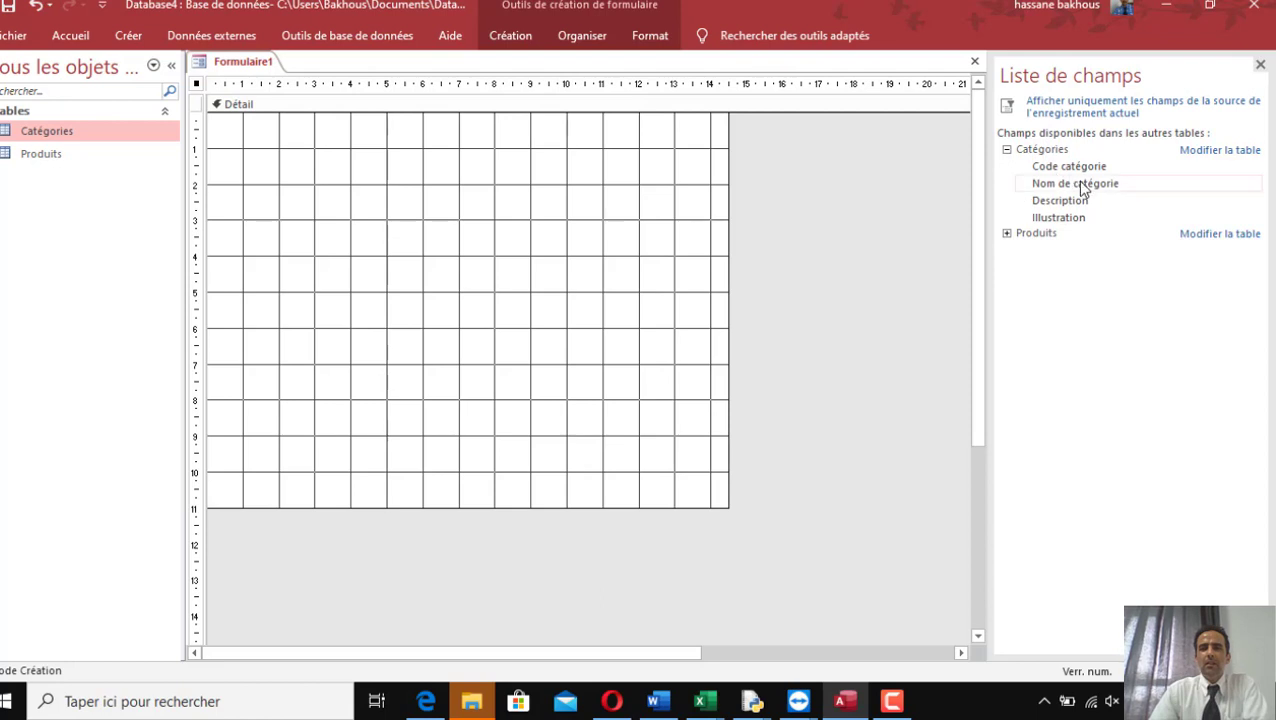
pyautogui.click(1057, 153)
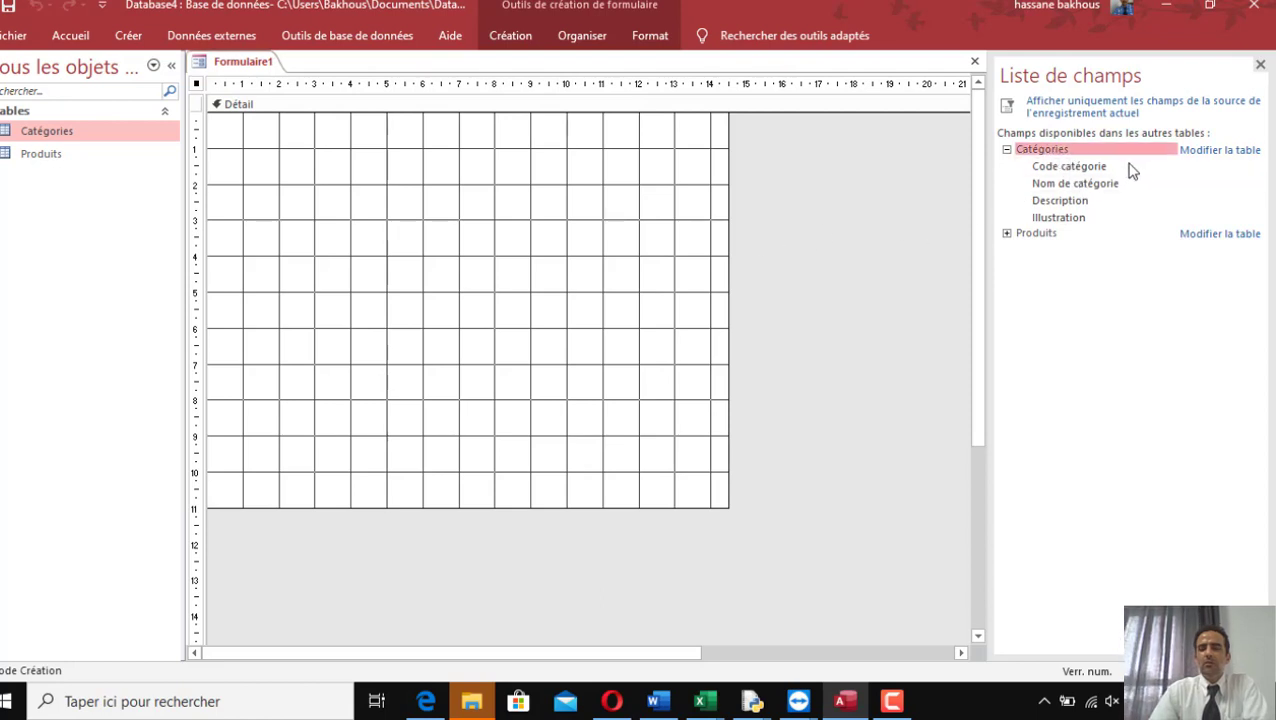
pyautogui.doubleClick(1078, 167)
pyautogui.doubleClick(1082, 183)
pyautogui.doubleClick(1064, 201)
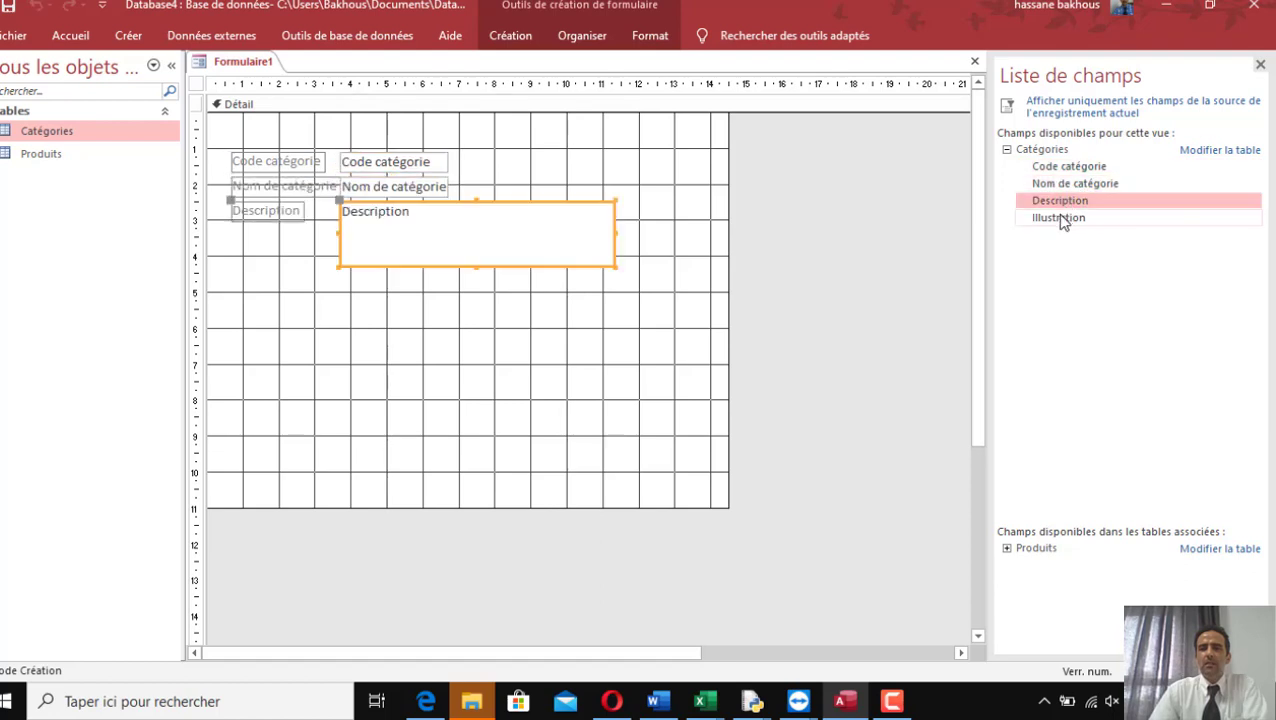
pyautogui.doubleClick(1060, 218)
pyautogui.click(531, 355)
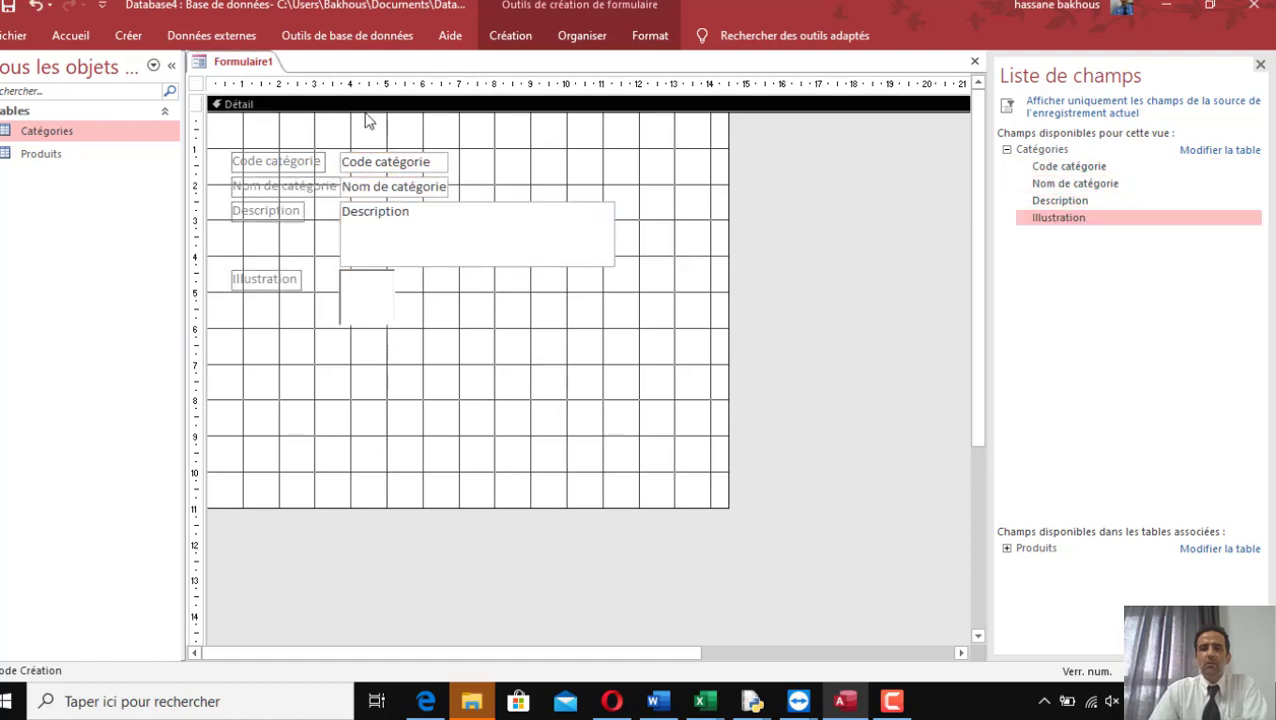
# - Save the form as frm_categories
pyautogui.click(7, 5)
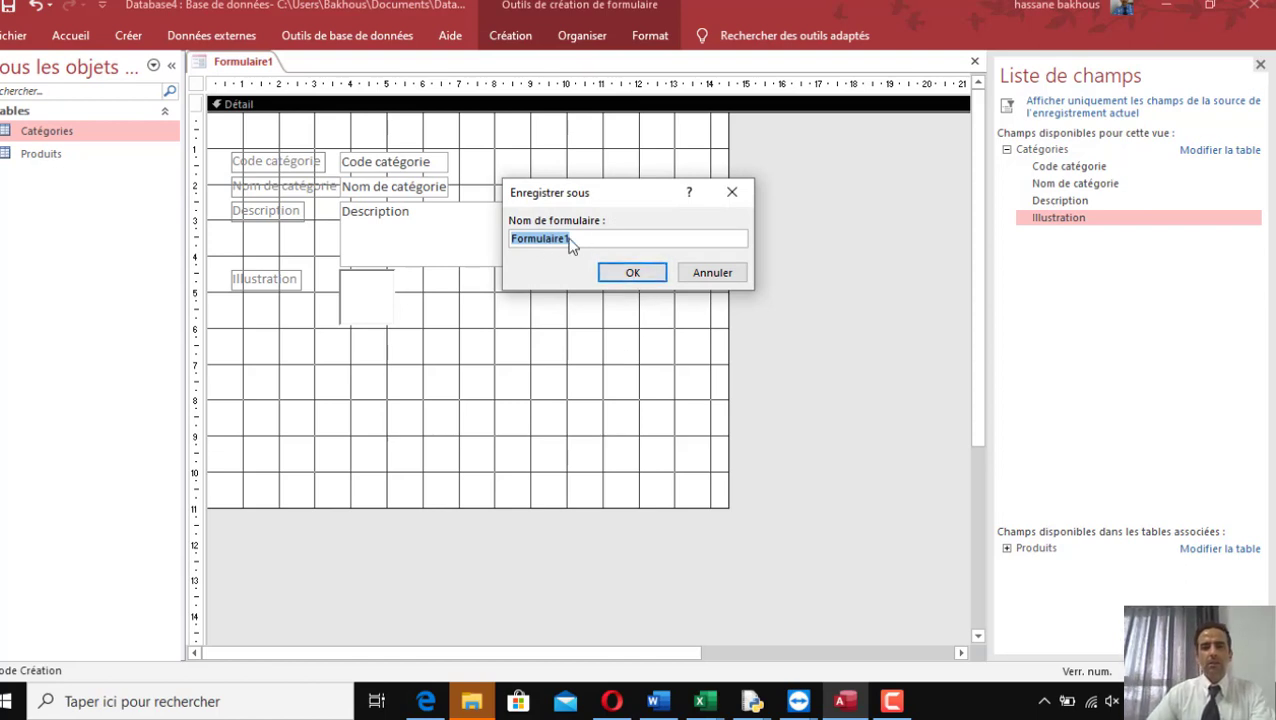
pyautogui.write('frm_categories')
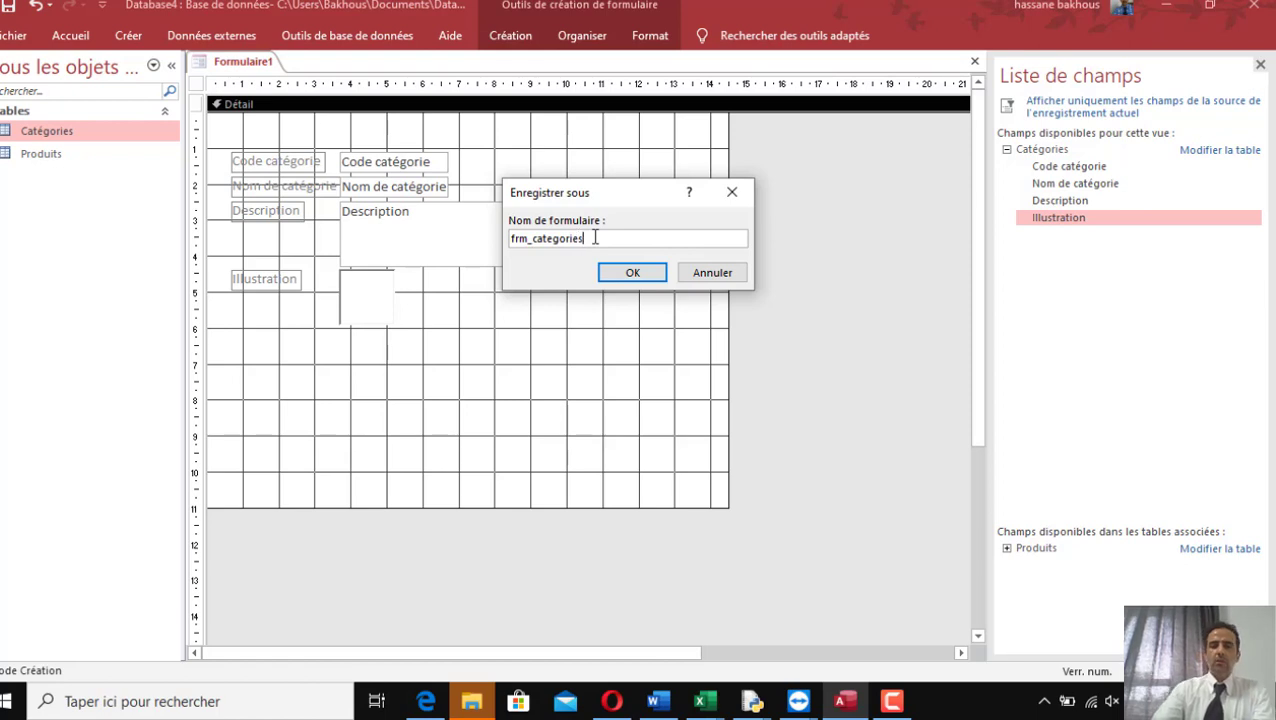
pyautogui.press('Return')
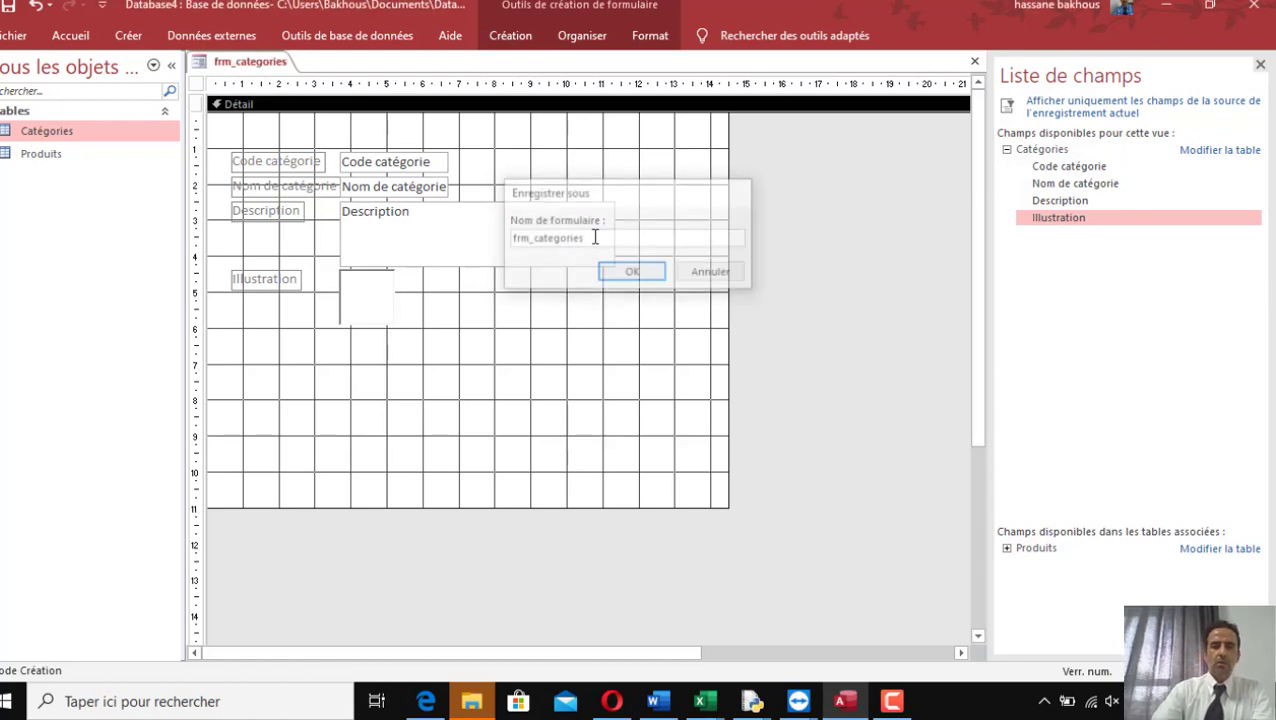
# - Enlarge the Illustration frame to about 5 by 3 ruler units on the form
pyautogui.click(365, 310)
pyautogui.moveTo(396, 325); pyautogui.dragTo(518, 369)
pyautogui.click(584, 382)
pyautogui.click(473, 362)
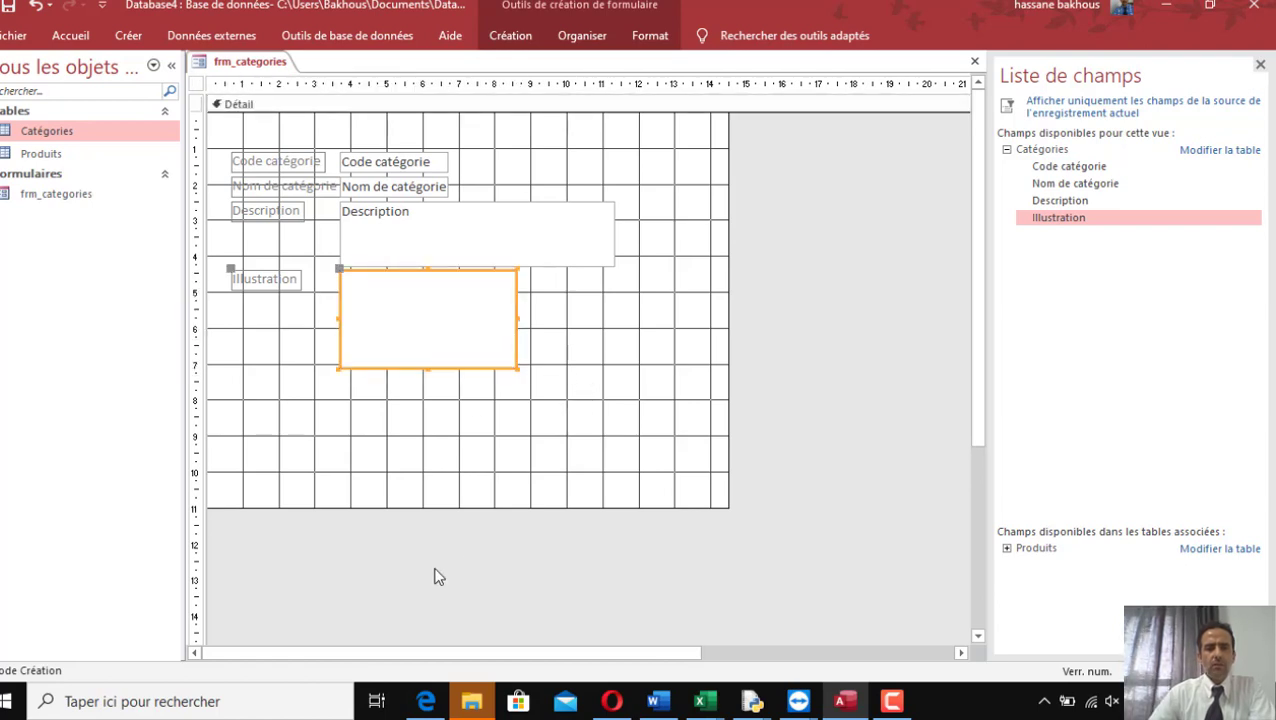
# - Display frm_categories in form view and browse forward through the category records to the blank new one, returning to the first record
pyautogui.click(78, 40)
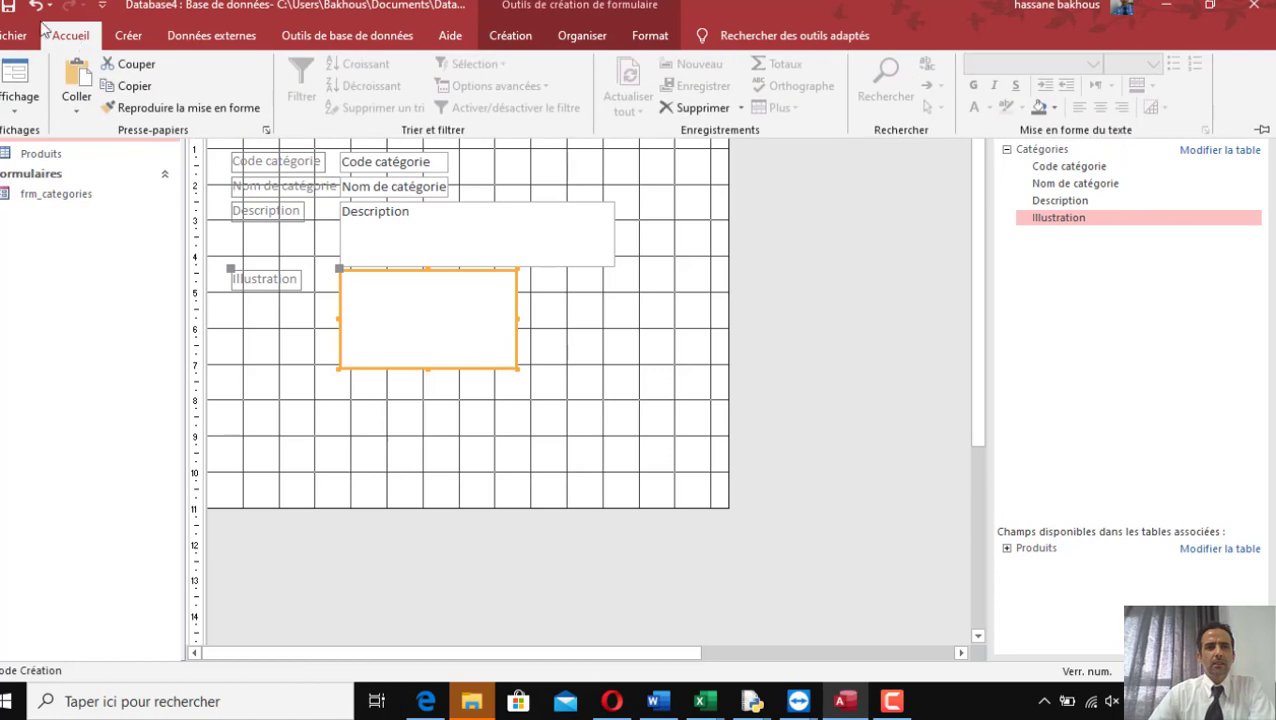
pyautogui.click(20, 75)
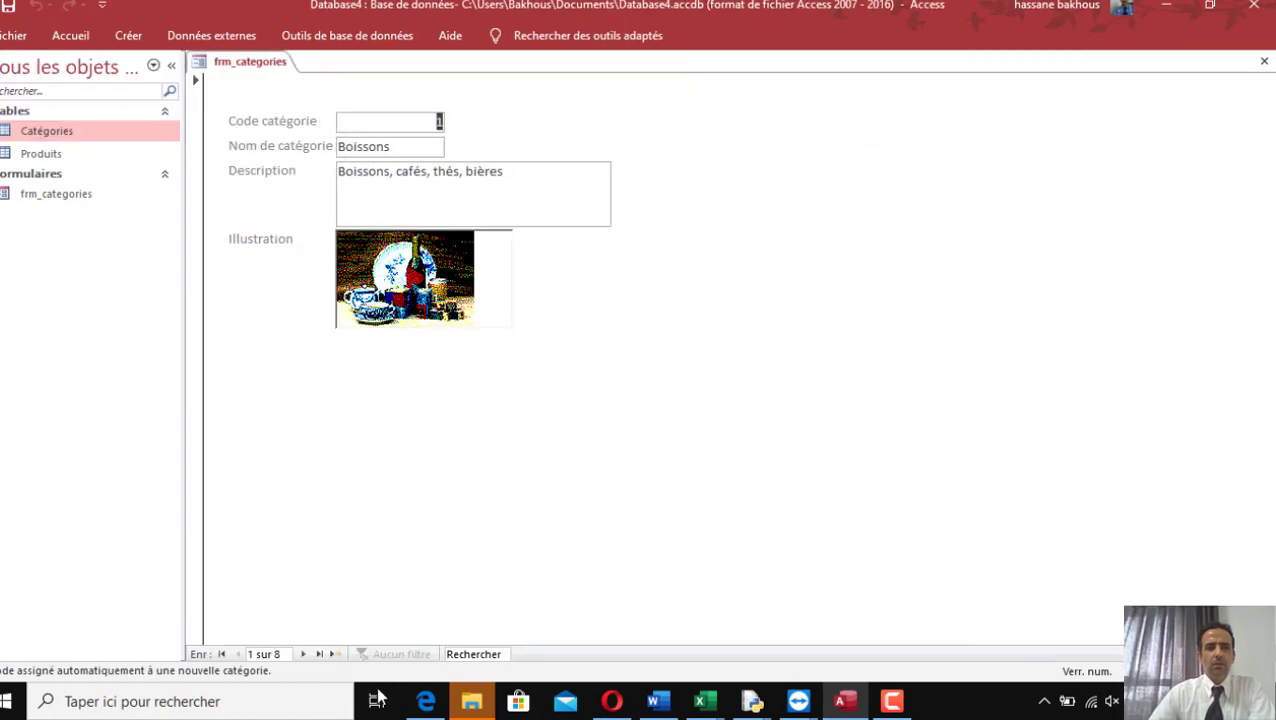
pyautogui.click(303, 654)
pyautogui.click(304, 655)
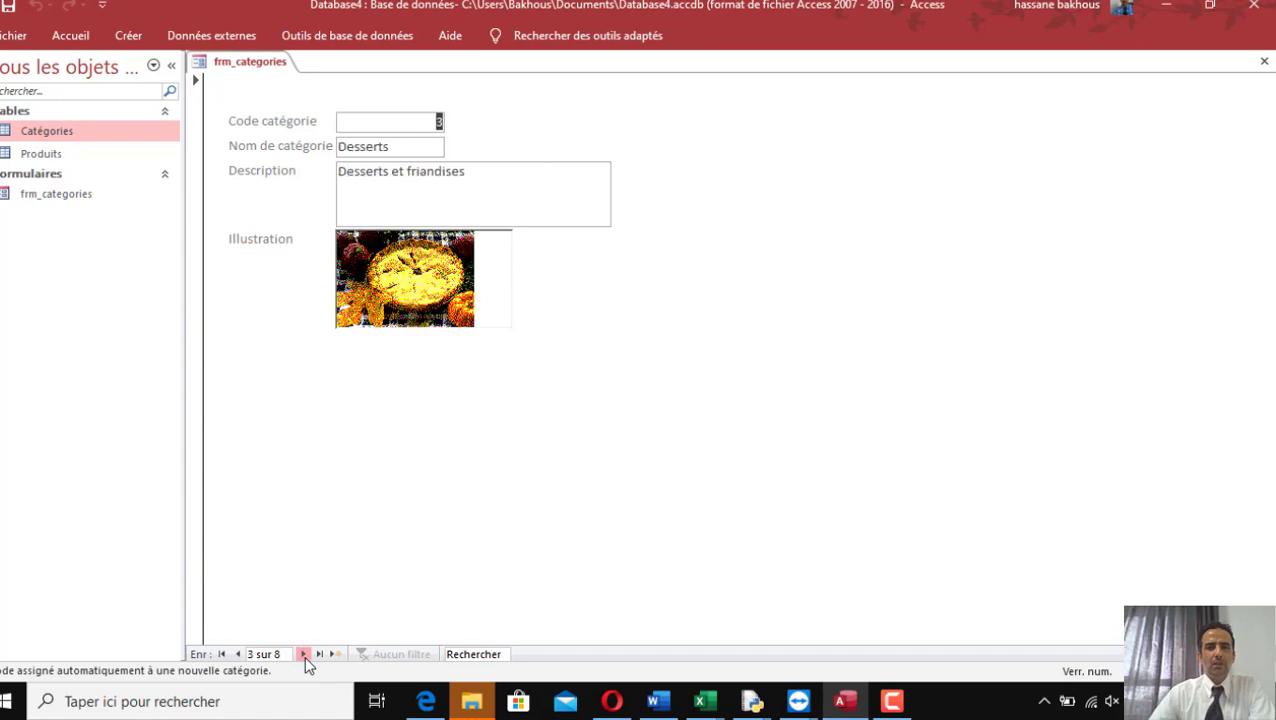
pyautogui.click(304, 655)
pyautogui.click(304, 655)
pyautogui.click(304, 655)
pyautogui.click(304, 655)
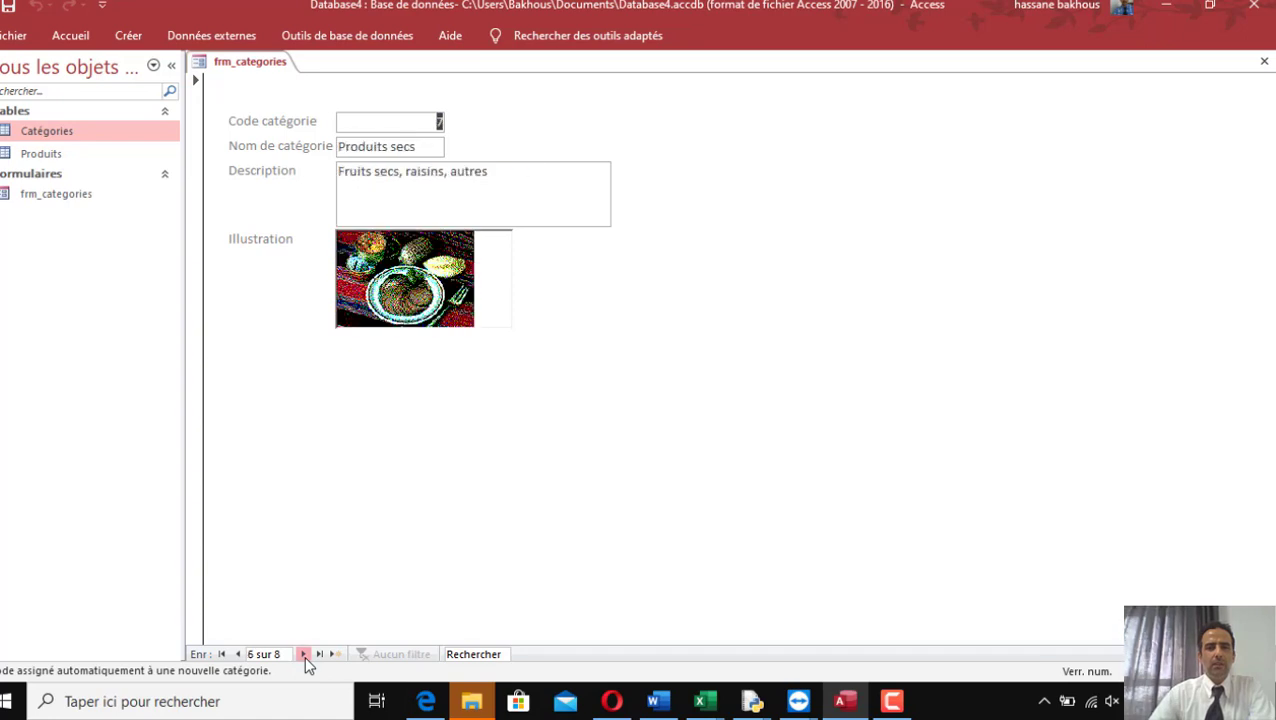
pyautogui.click(304, 655)
pyautogui.click(304, 655)
pyautogui.click(304, 655)
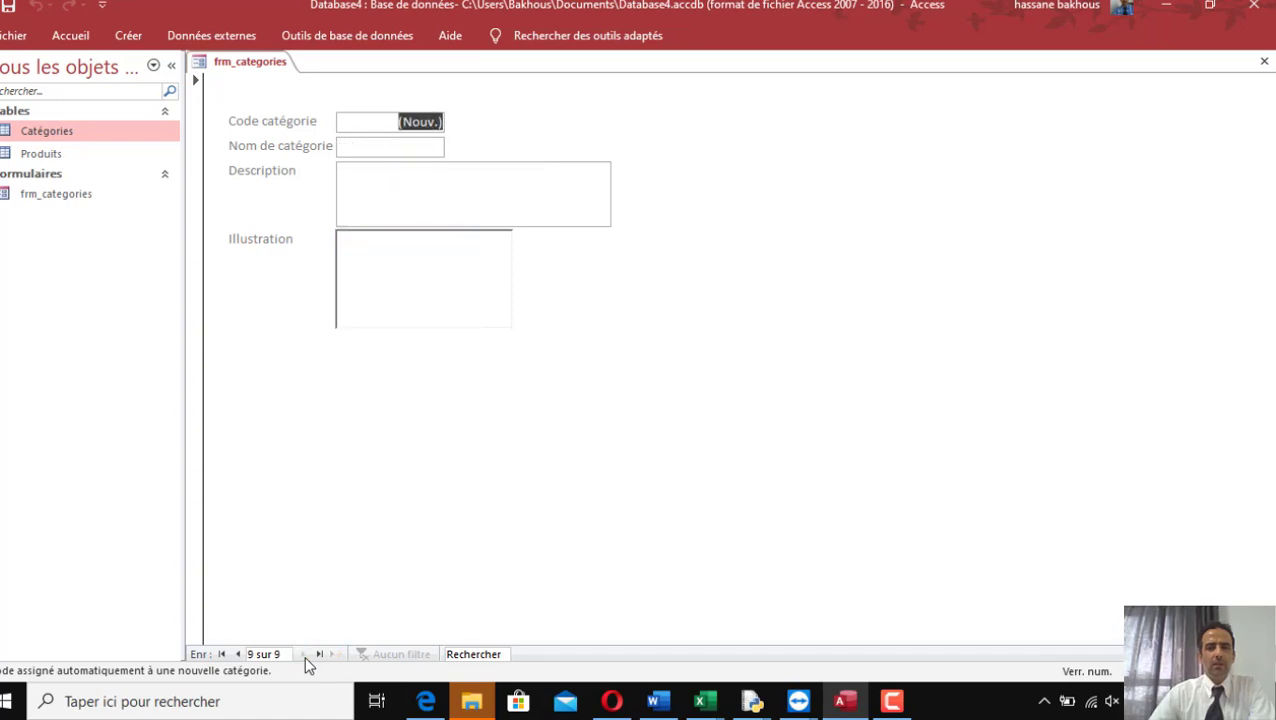
pyautogui.click(237, 654)
pyautogui.click(237, 654)
pyautogui.click(237, 654)
pyautogui.click(237, 654)
pyautogui.click(237, 654)
pyautogui.click(237, 654)
pyautogui.click(237, 654)
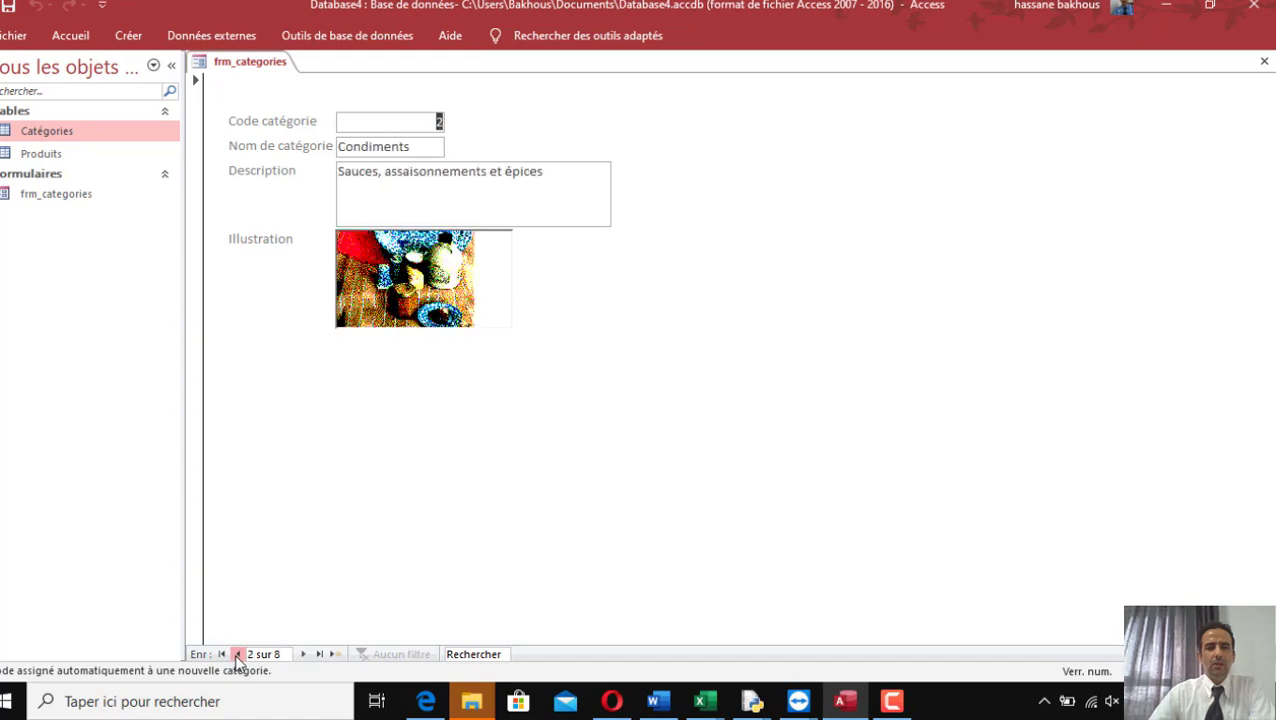
pyautogui.click(237, 655)
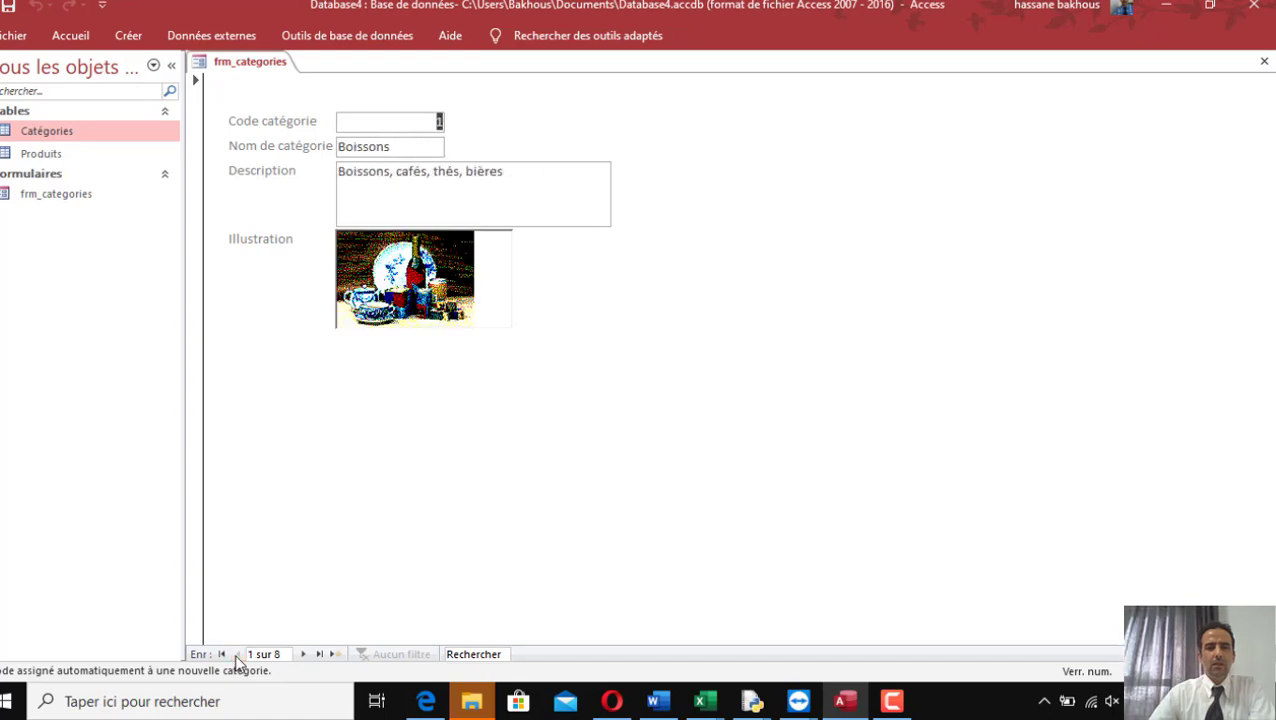
# - Return frm_categories to design view
pyautogui.click(128, 38)
pyautogui.click(22, 36)
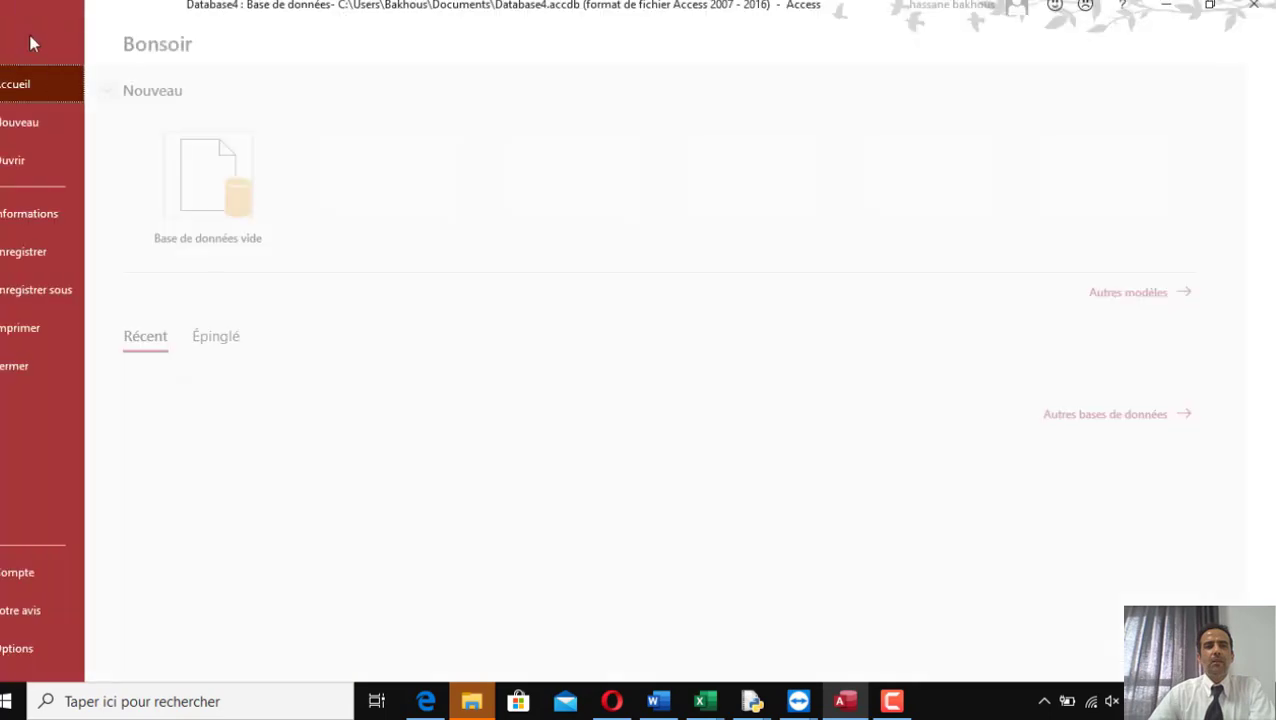
pyautogui.click(18, 44)
pyautogui.click(68, 38)
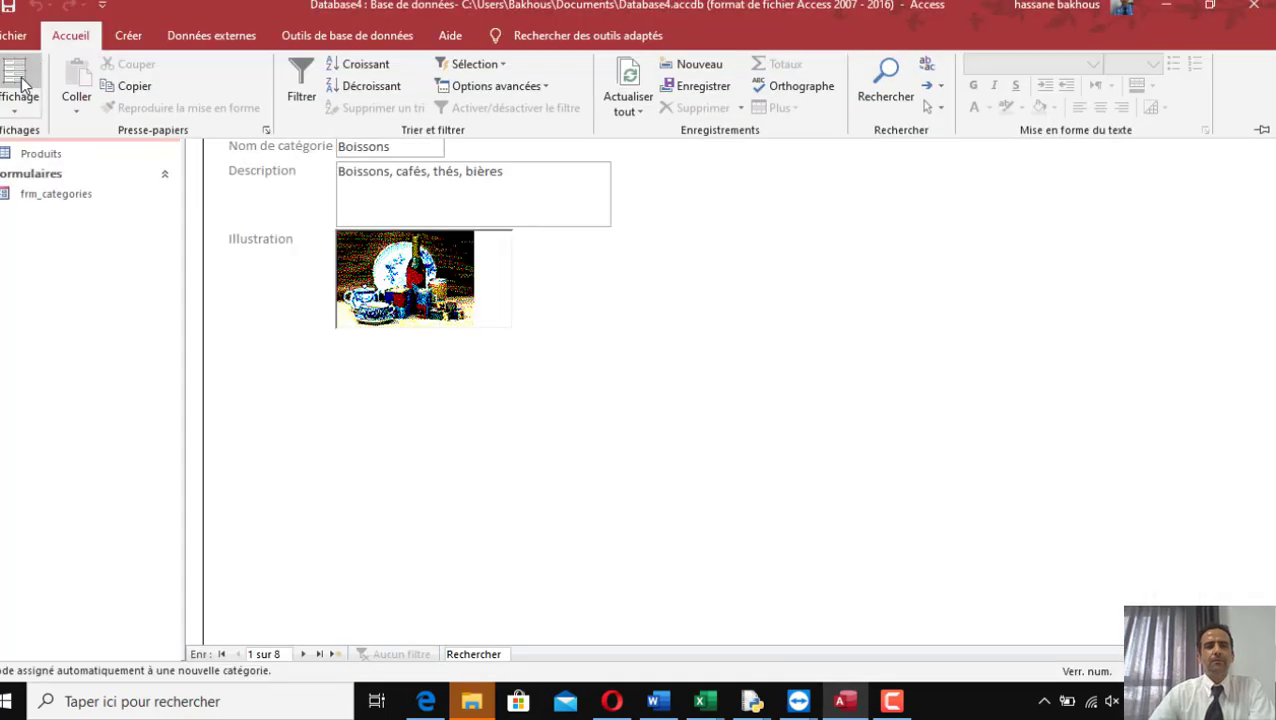
pyautogui.click(22, 116)
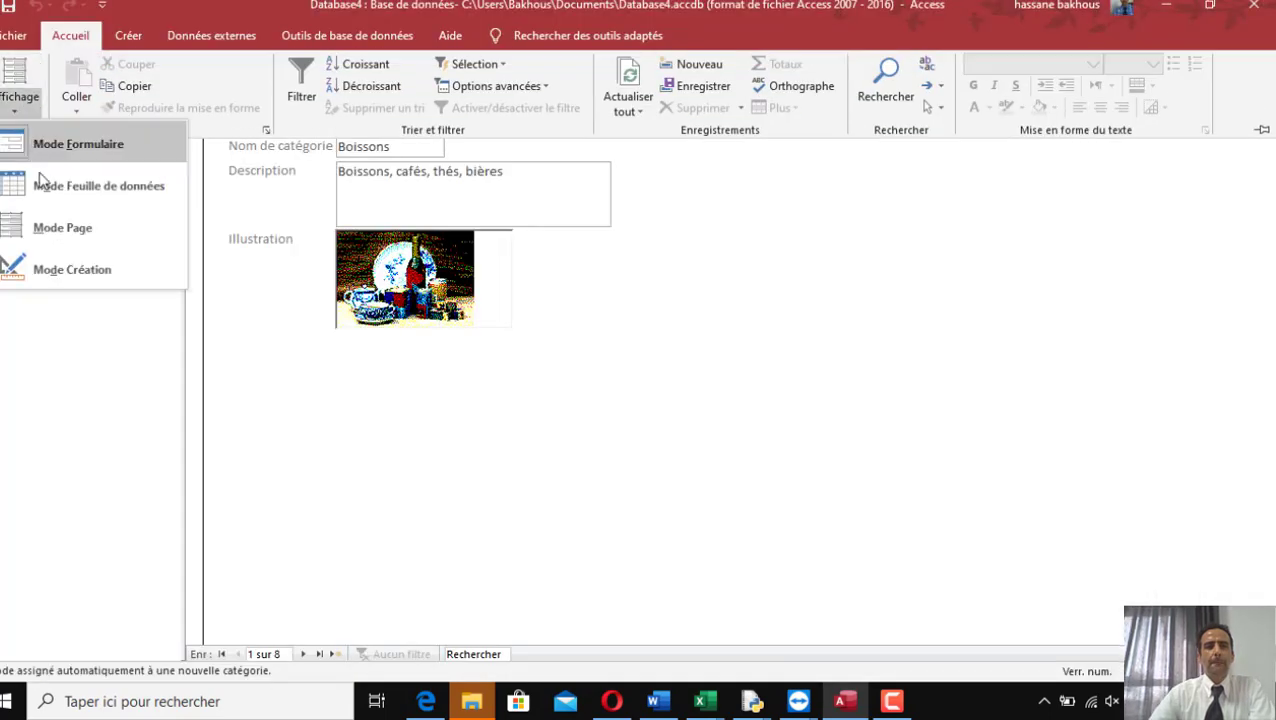
pyautogui.click(81, 269)
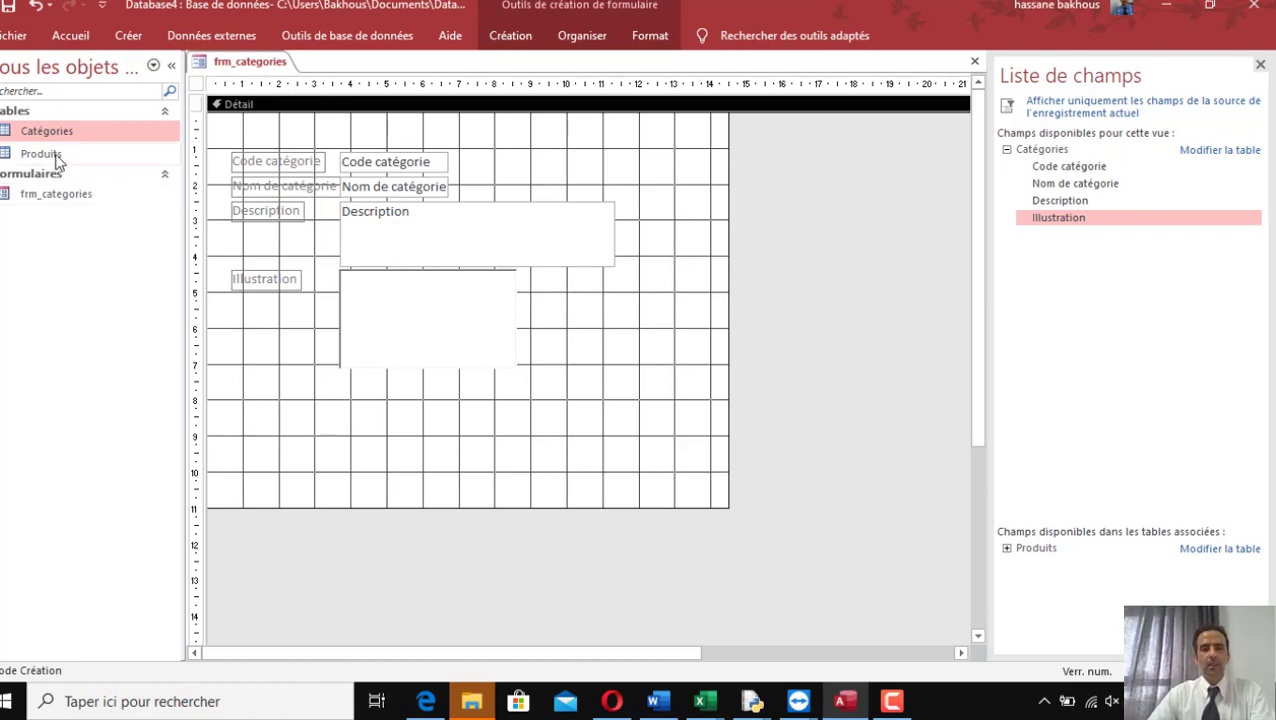
# - Insert the Produits table as a subform below the Illustration frame and move the subform wizard to check the fields behind it
pyautogui.moveTo(57, 162); pyautogui.dragTo(265, 405)
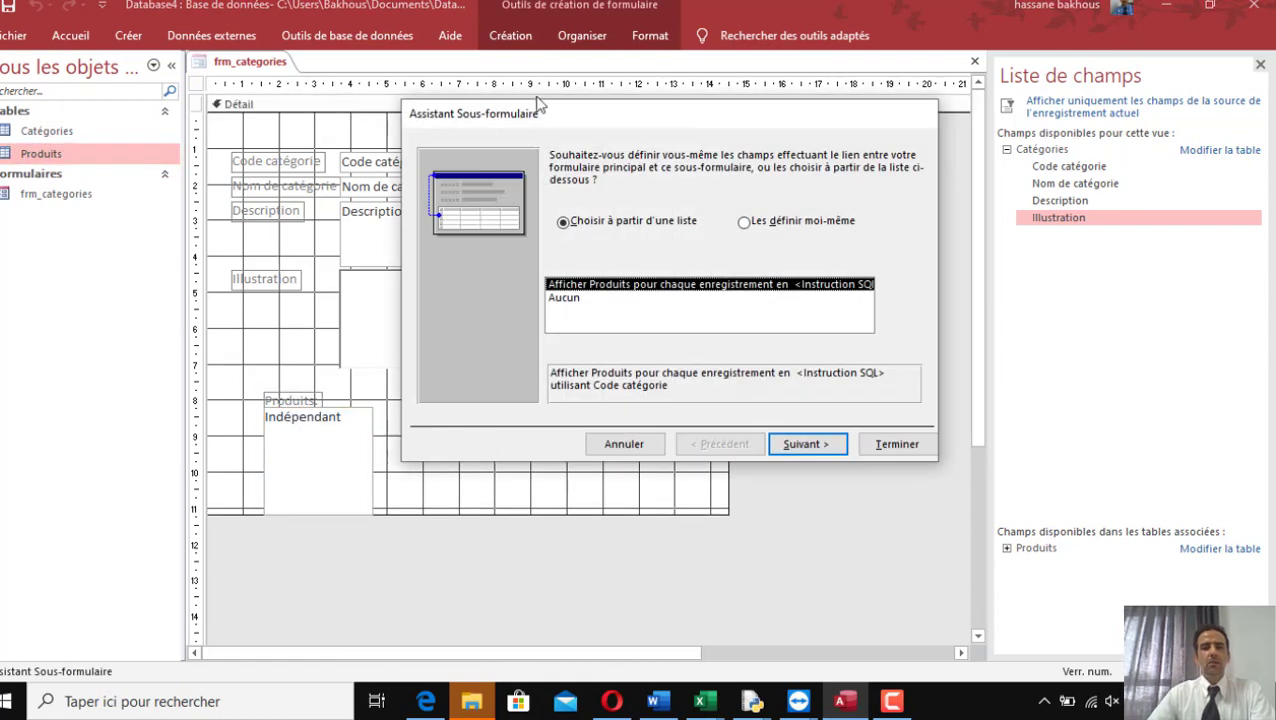
pyautogui.moveTo(477, 118); pyautogui.dragTo(393, 142)
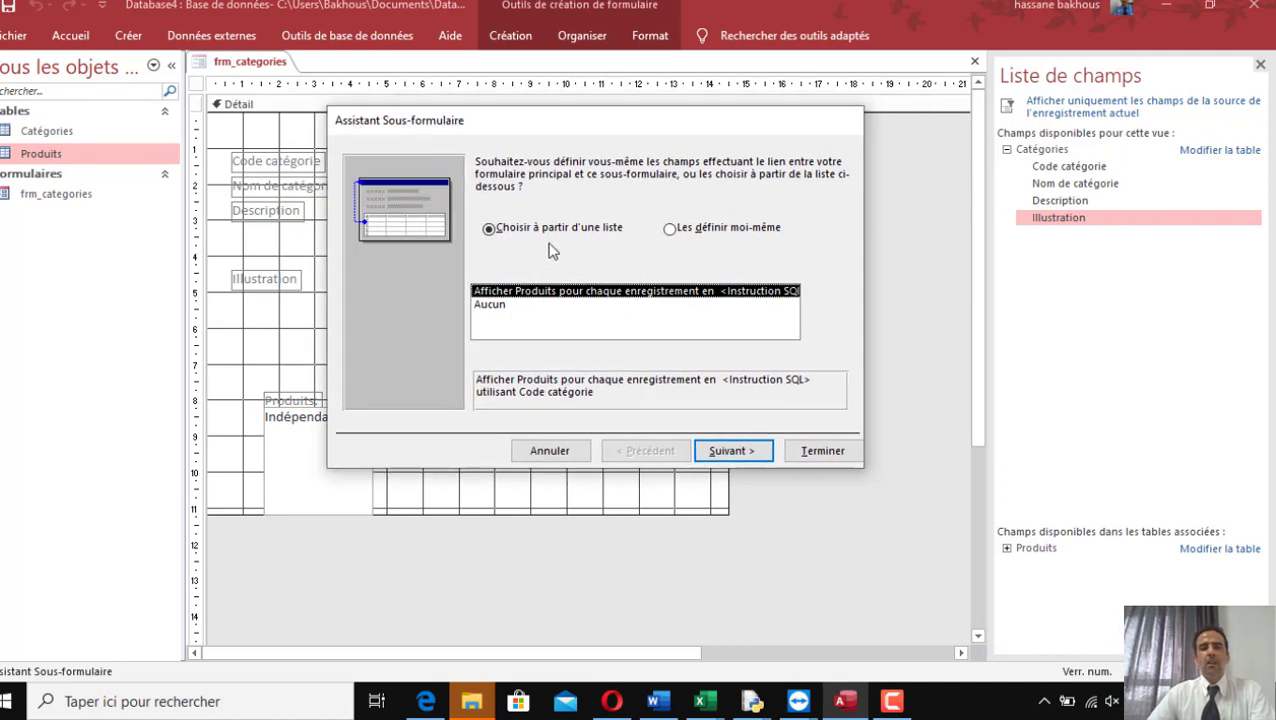
pyautogui.moveTo(520, 133); pyautogui.dragTo(823, 123)
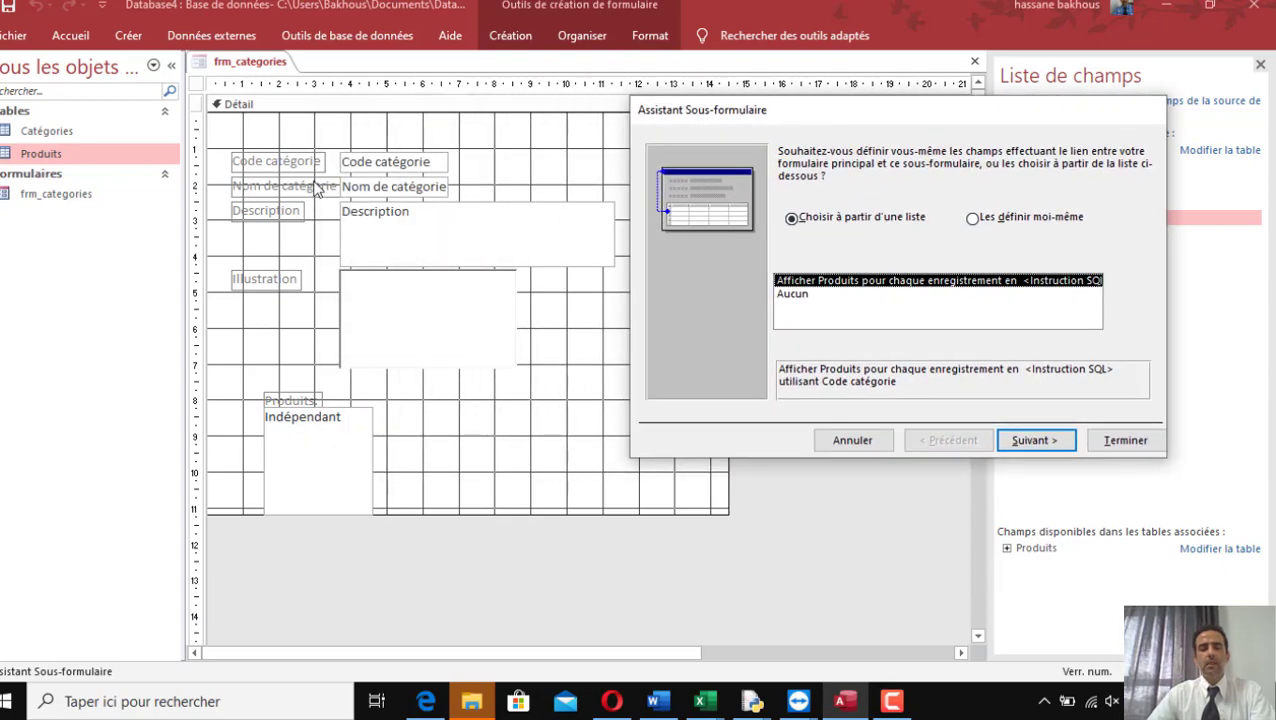
pyautogui.moveTo(795, 113); pyautogui.dragTo(588, 100)
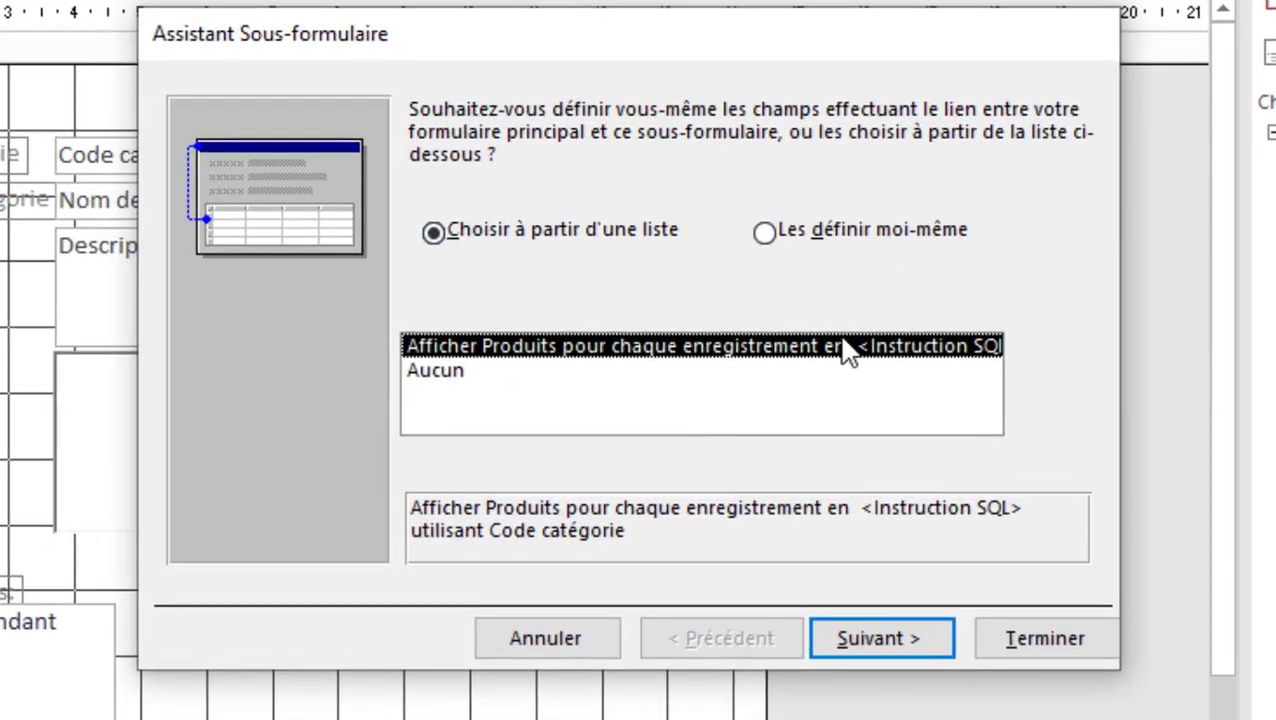
# - Define the subform link manually, matching Code catégorie in the main form to Code catégorie in the subform, and continue to the naming page
pyautogui.click(777, 236)
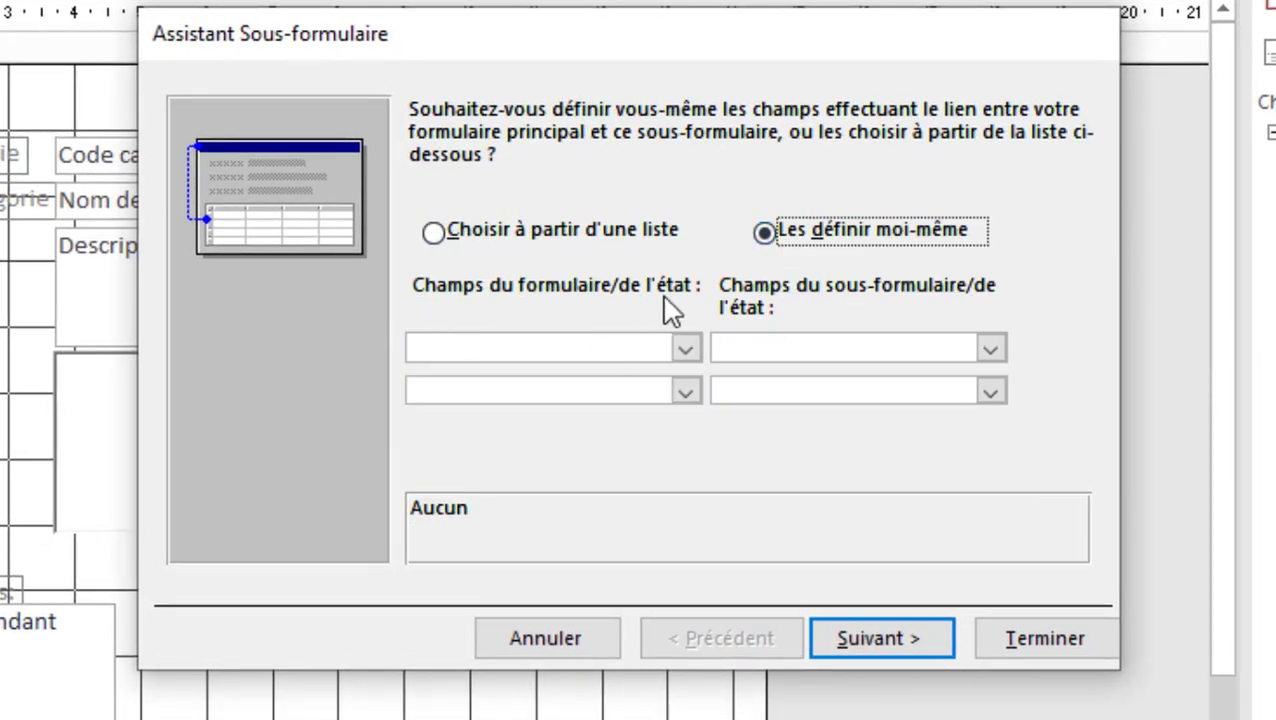
pyautogui.click(686, 349)
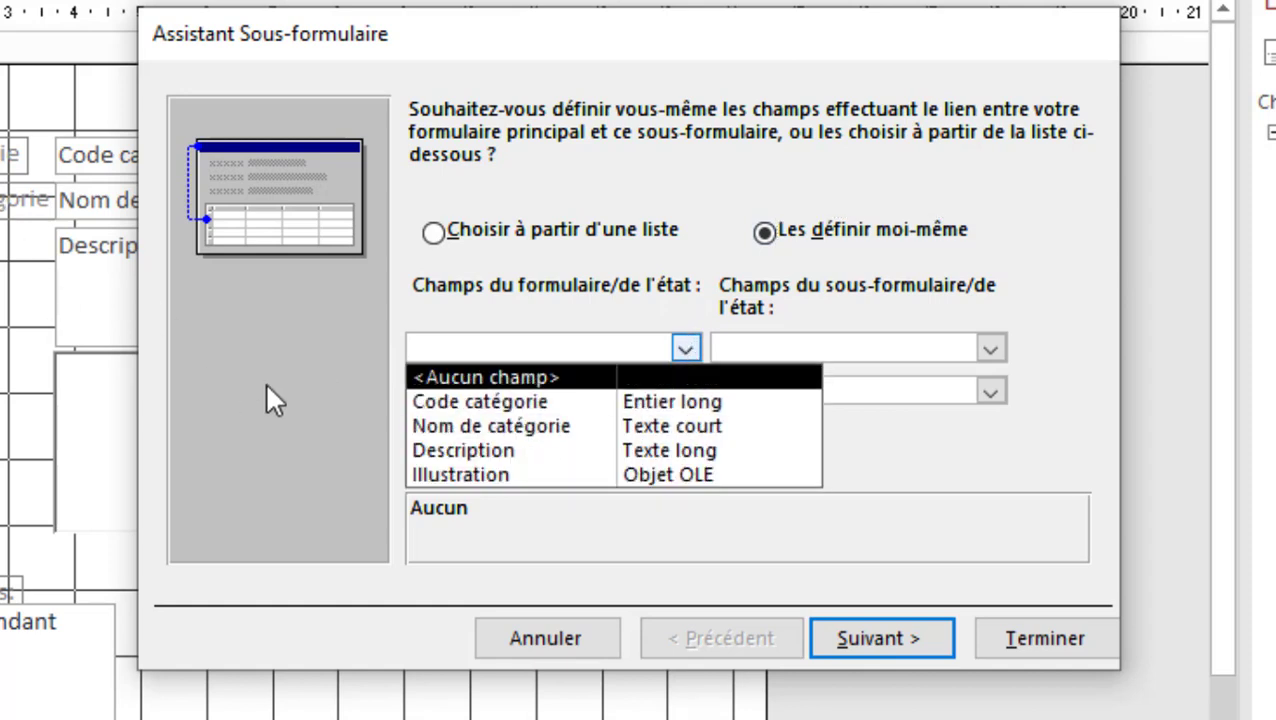
pyautogui.click(610, 402)
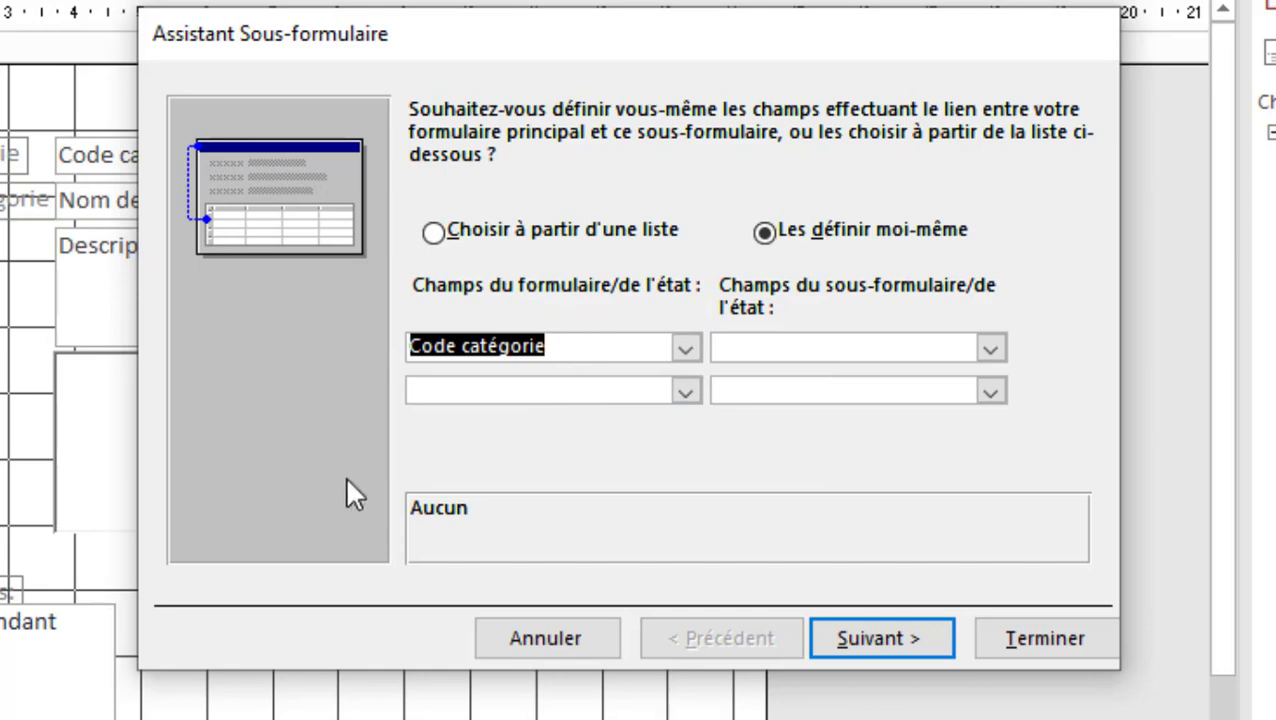
pyautogui.click(992, 350)
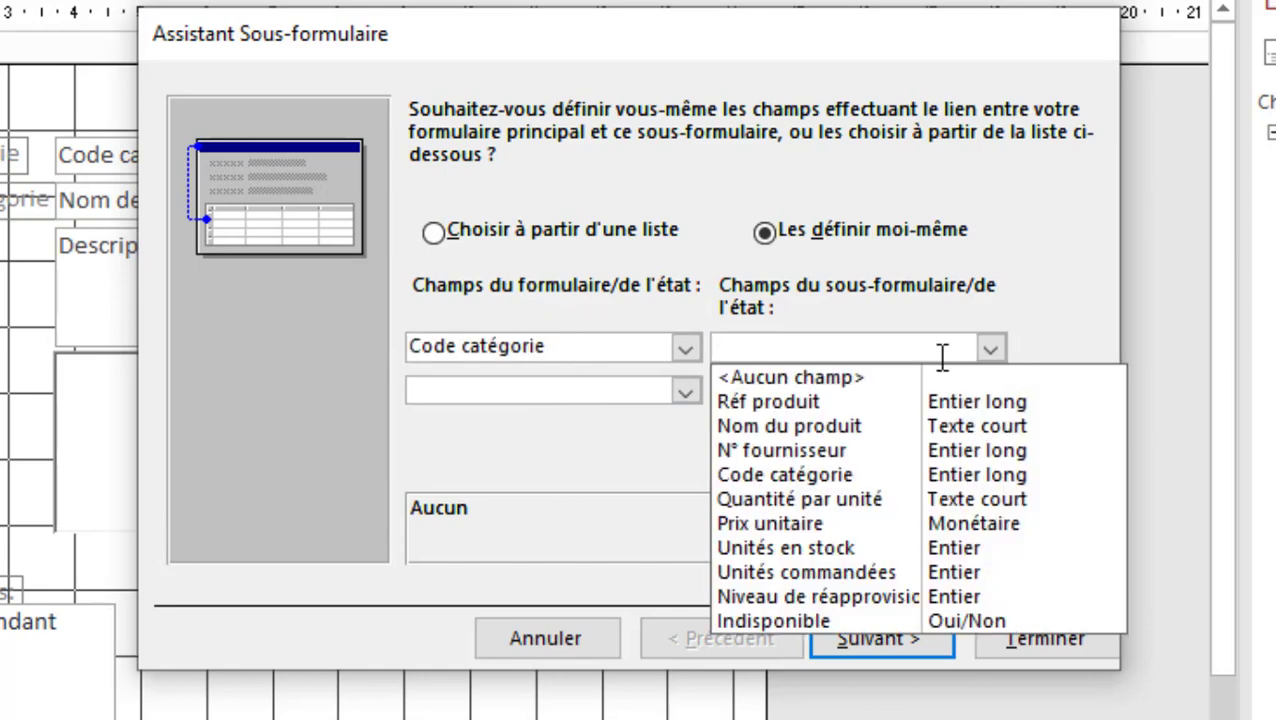
pyautogui.click(855, 475)
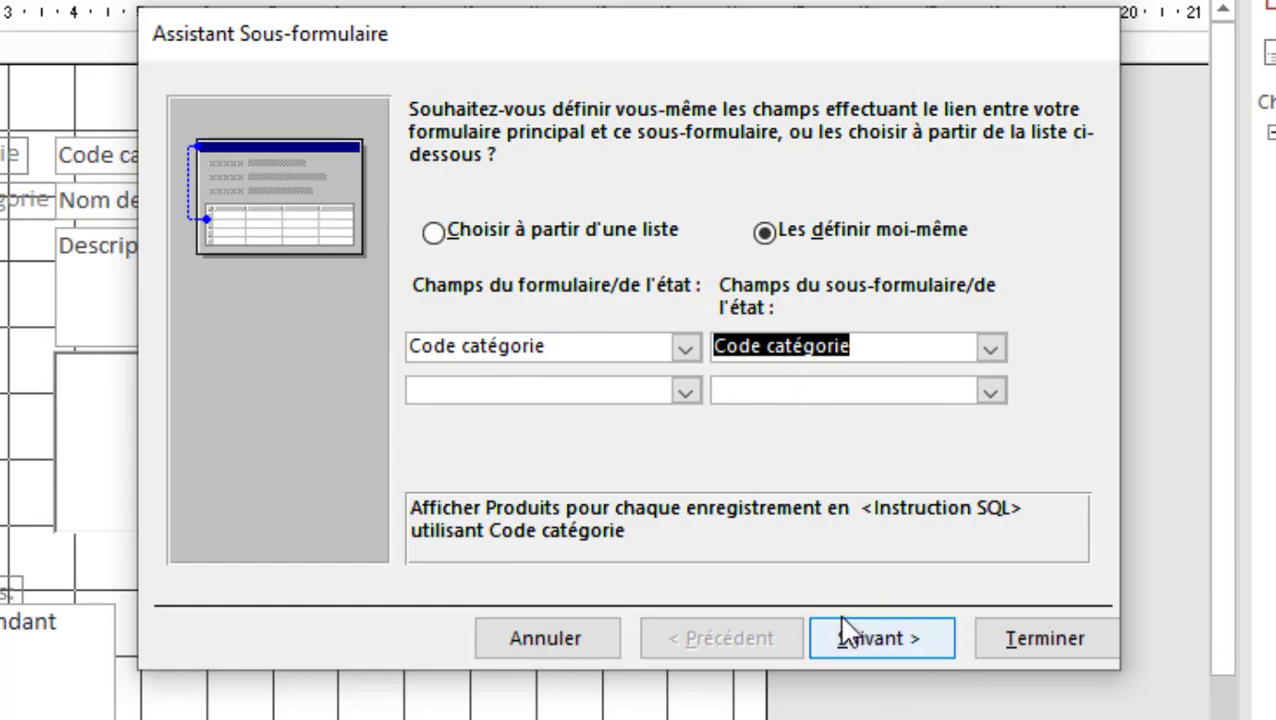
pyautogui.click(900, 645)
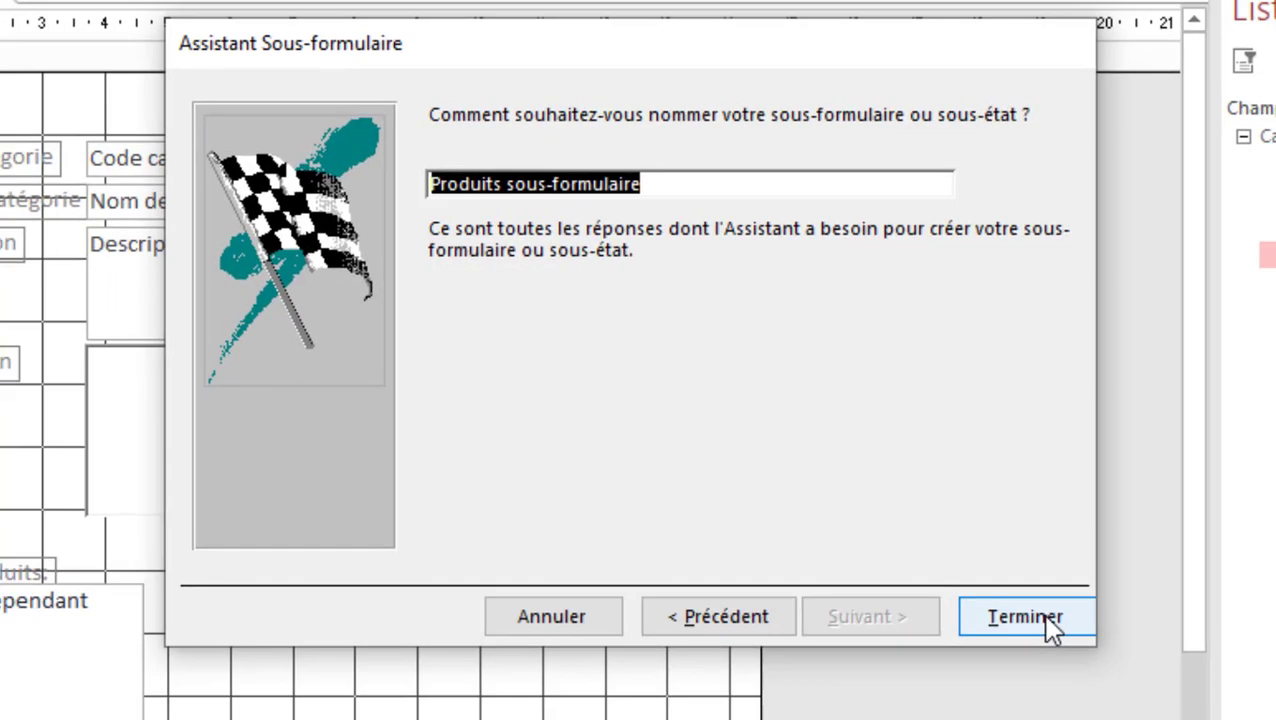
# - Finish the subform wizard with the name Produits sous-formulaire and move the subform up just below the Illustration frame
pyautogui.click(1043, 614)
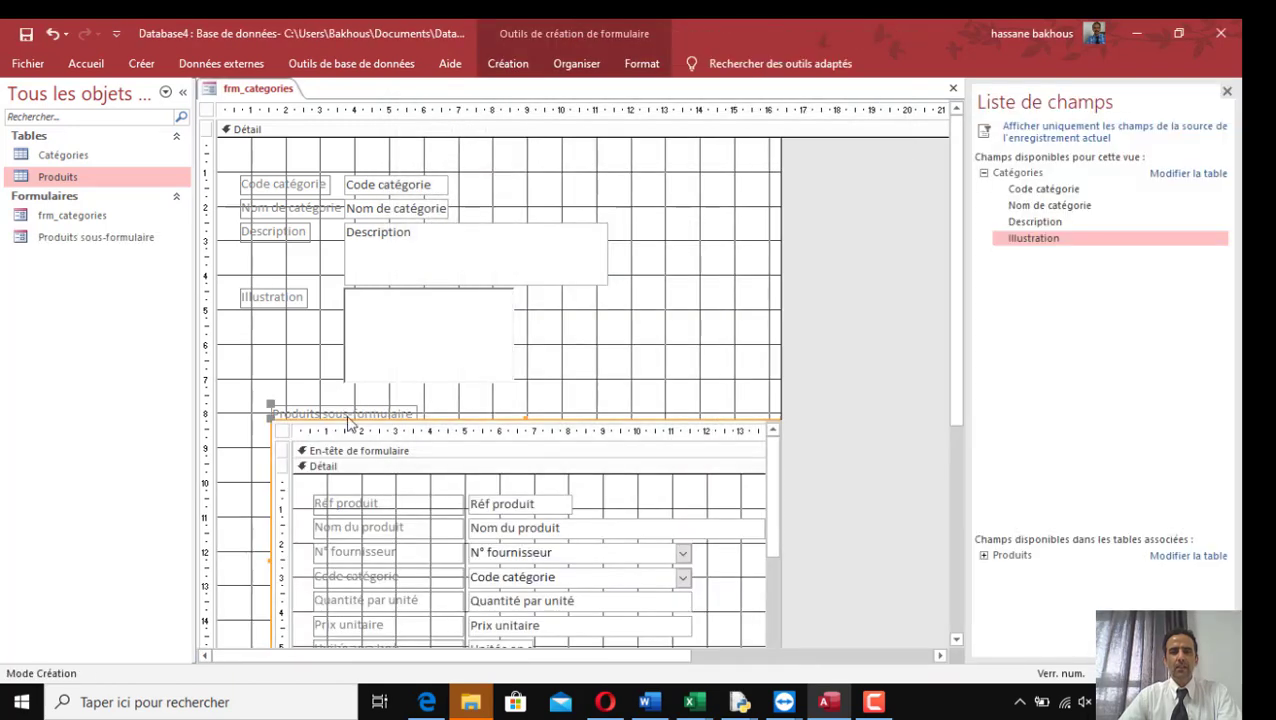
pyautogui.click(451, 416)
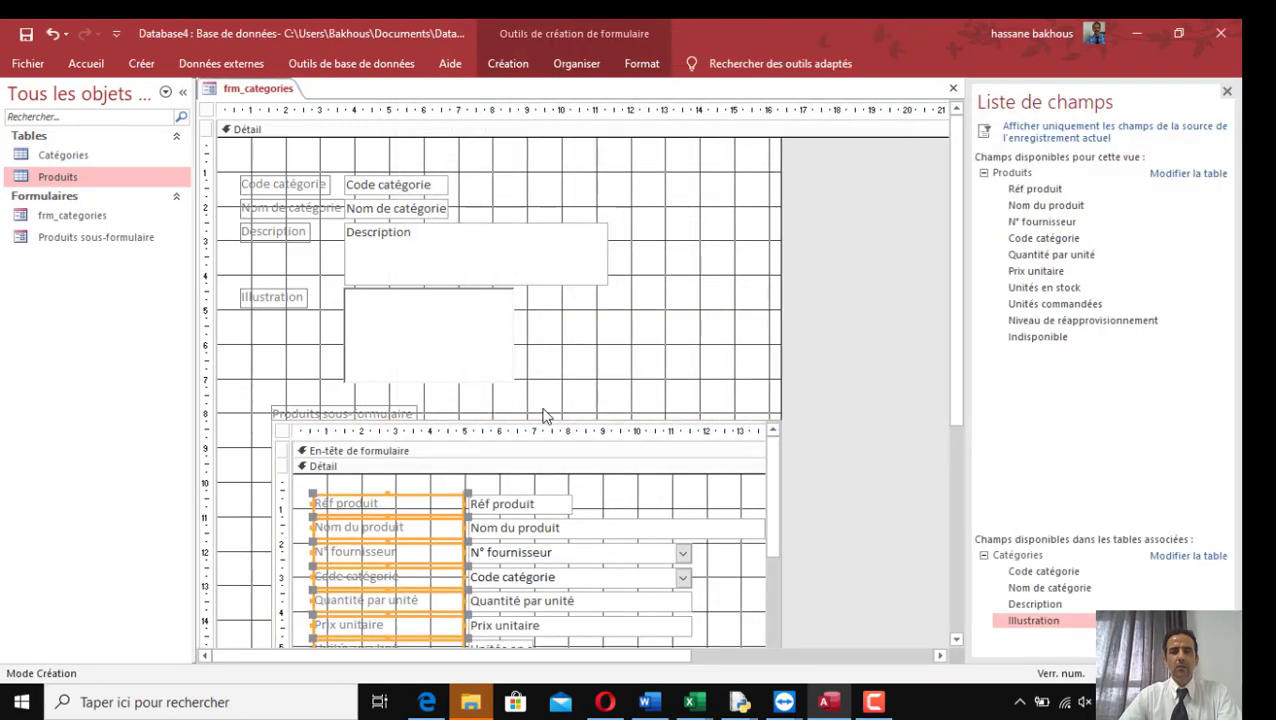
pyautogui.click(553, 394)
pyautogui.moveTo(569, 419); pyautogui.dragTo(524, 392)
pyautogui.click(590, 358)
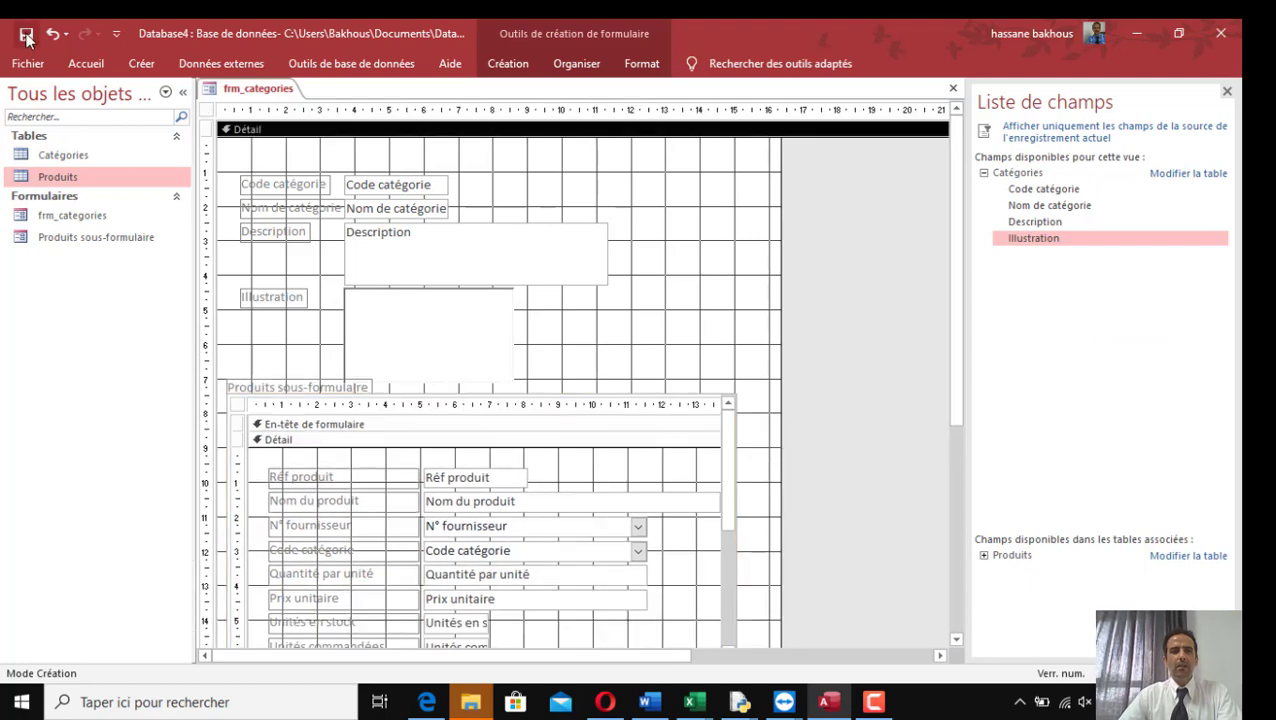
# - Display frm_categories in form view and browse forward to category record 7, checking the products listed for each category
pyautogui.click(89, 68)
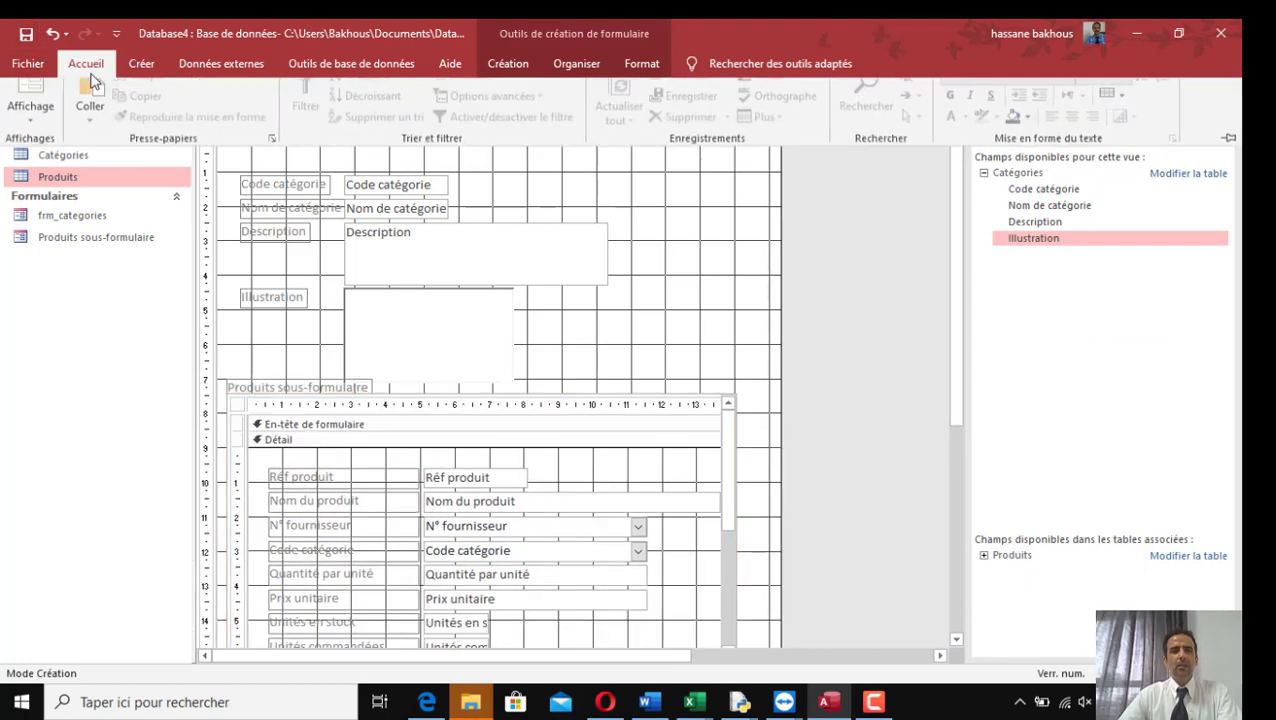
pyautogui.click(31, 97)
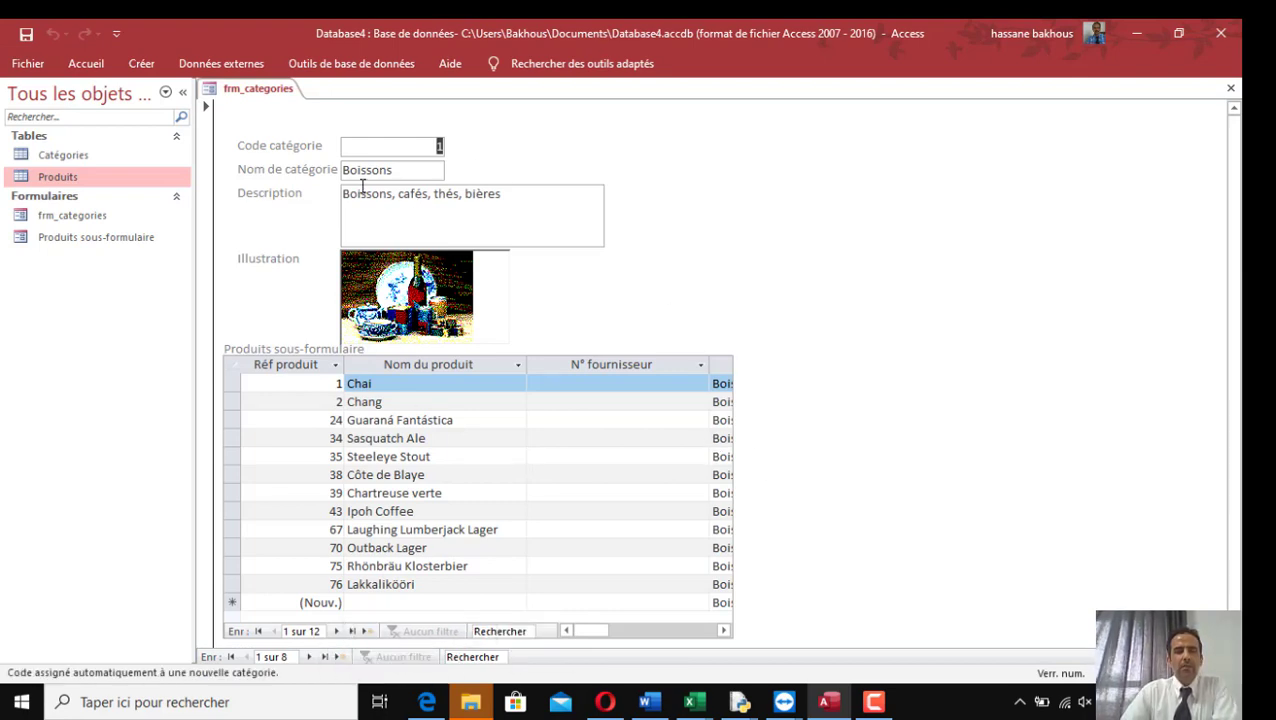
pyautogui.click(309, 657)
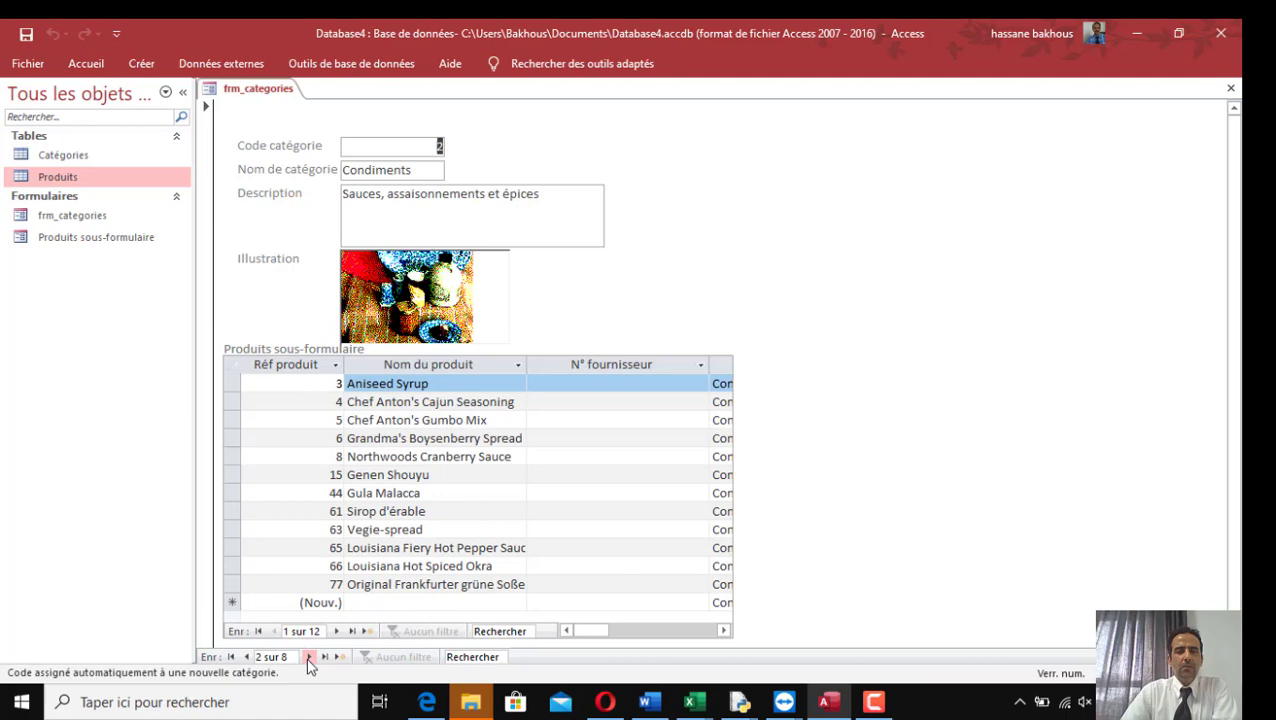
pyautogui.click(309, 657)
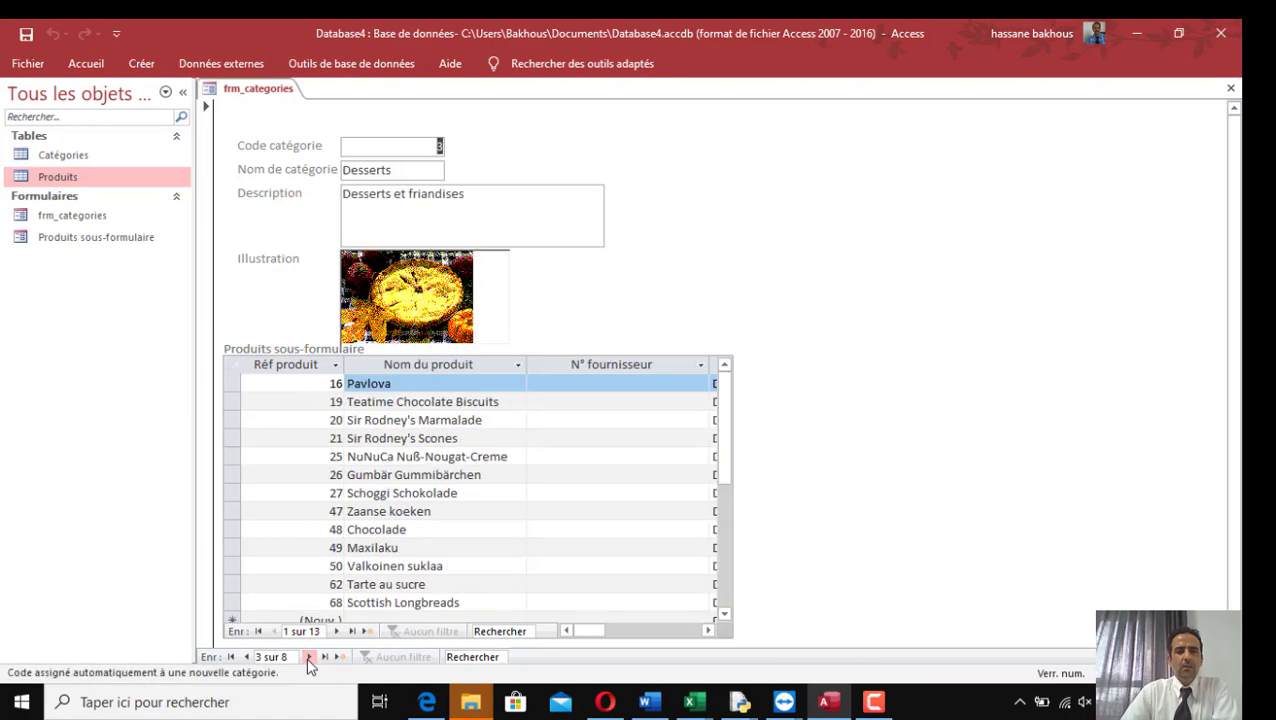
pyautogui.click(309, 657)
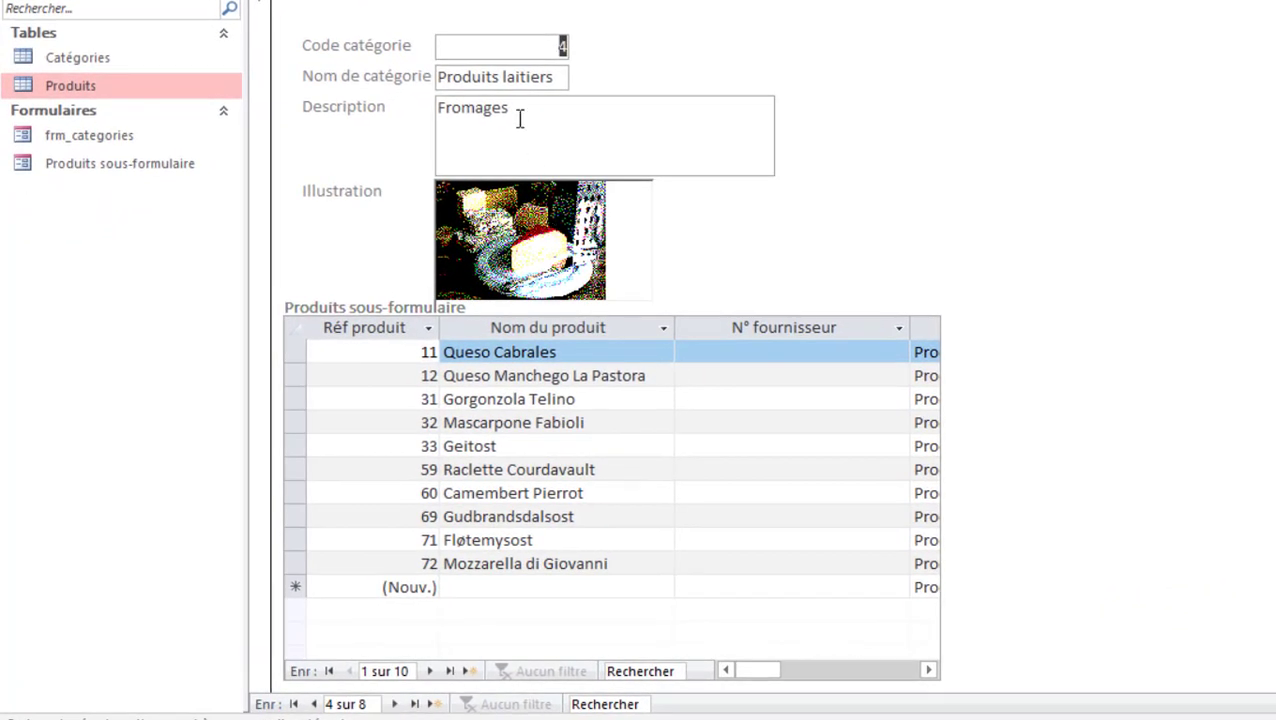
pyautogui.click(396, 704)
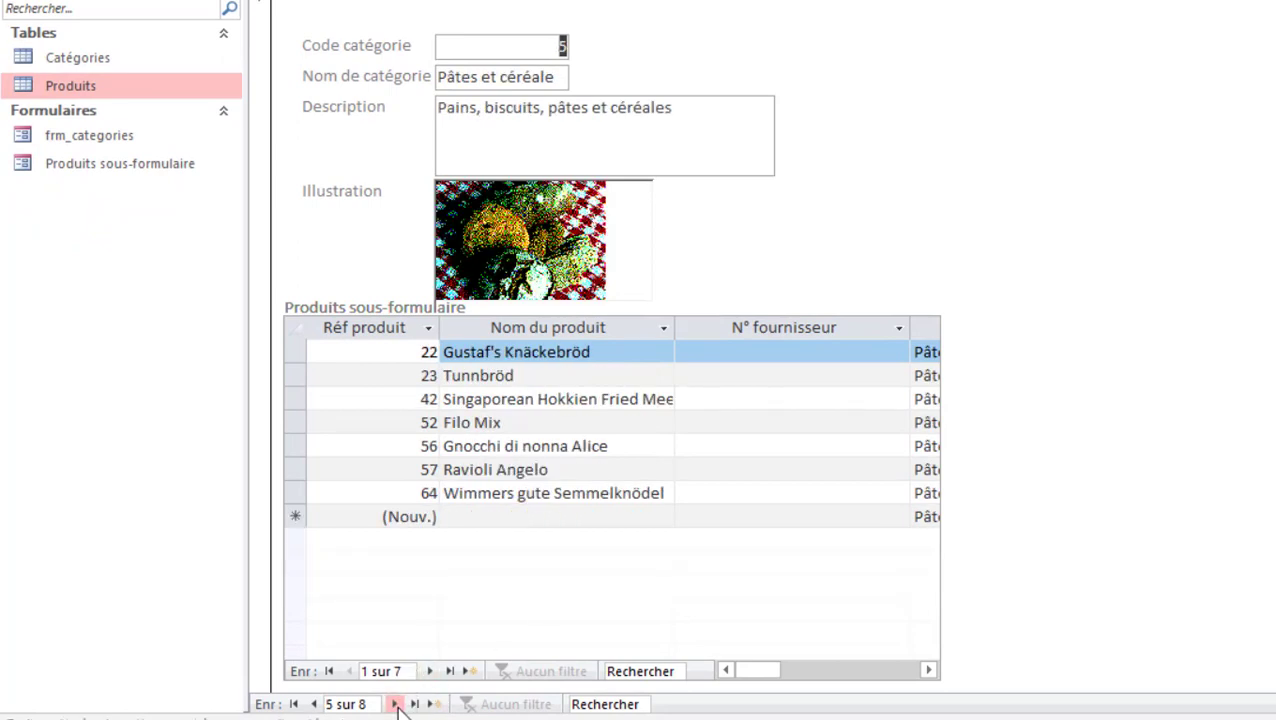
pyautogui.click(396, 704)
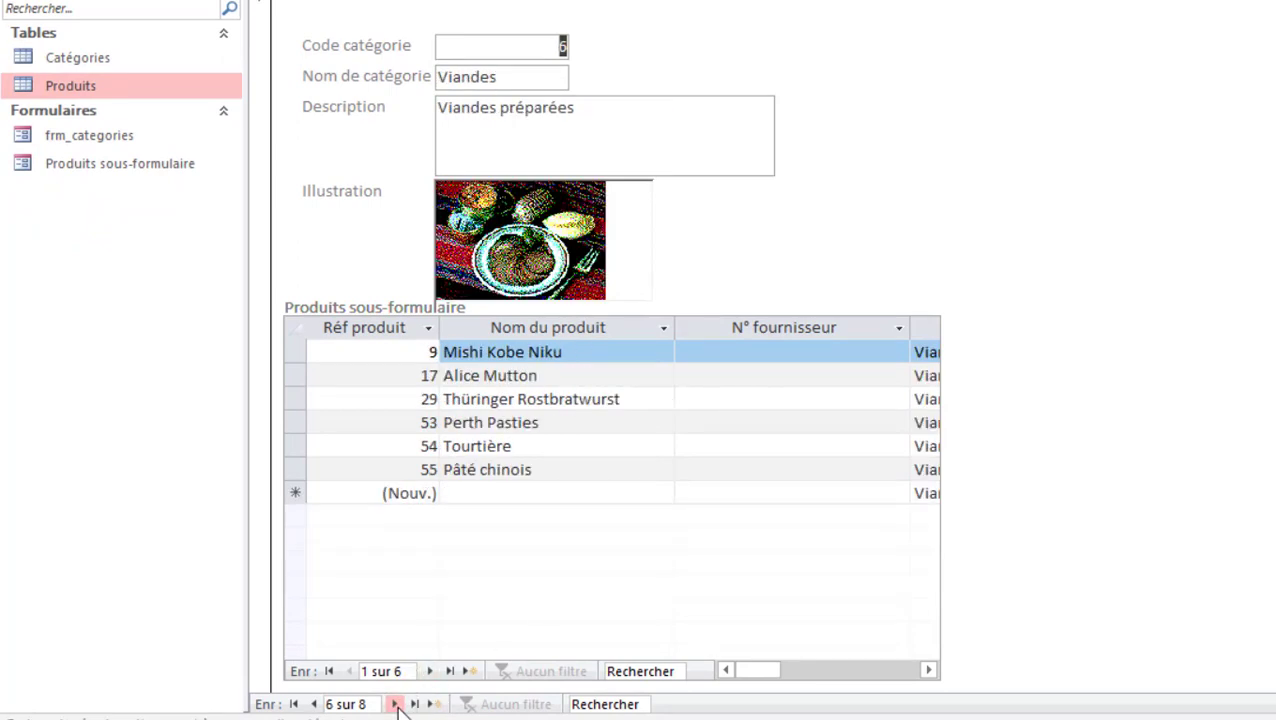
pyautogui.click(396, 704)
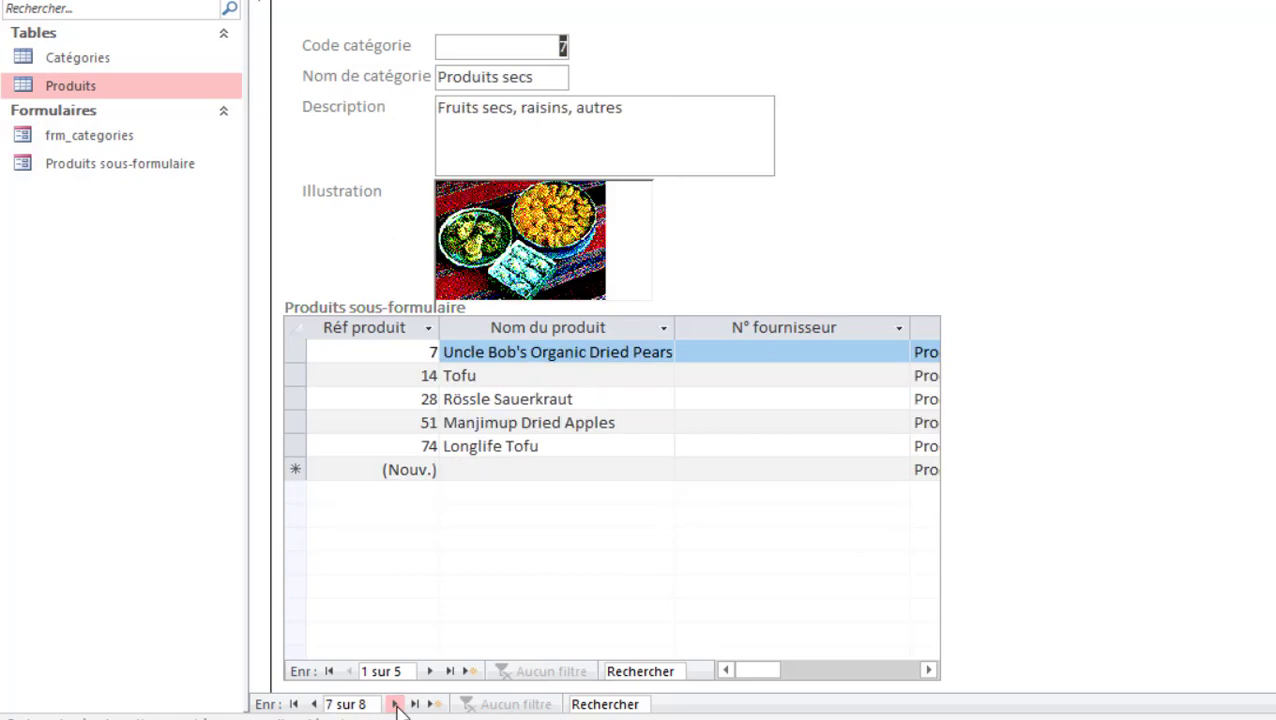
# - Narrow the N° fournisseur column in the products subform to bring the Code catégorie column into view
pyautogui.moveTo(778, 672); pyautogui.dragTo(683, 683)
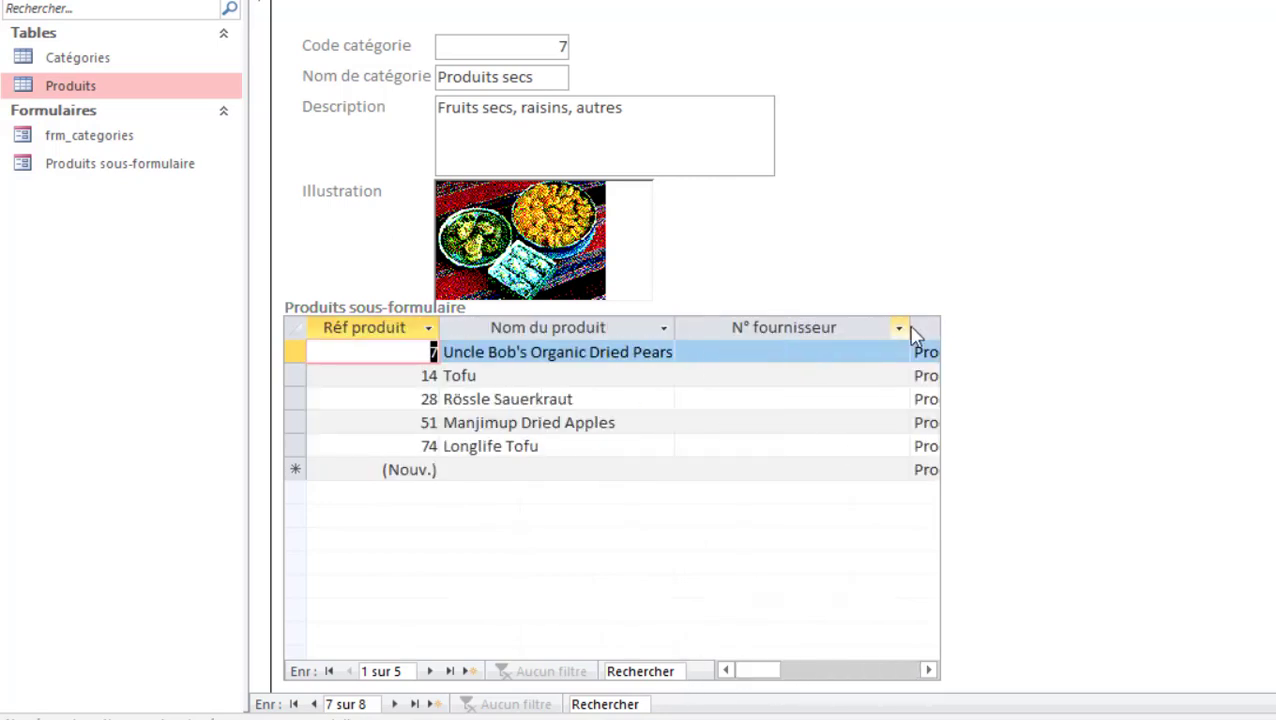
pyautogui.click(908, 330)
pyautogui.click(898, 329)
pyautogui.press('Escape')
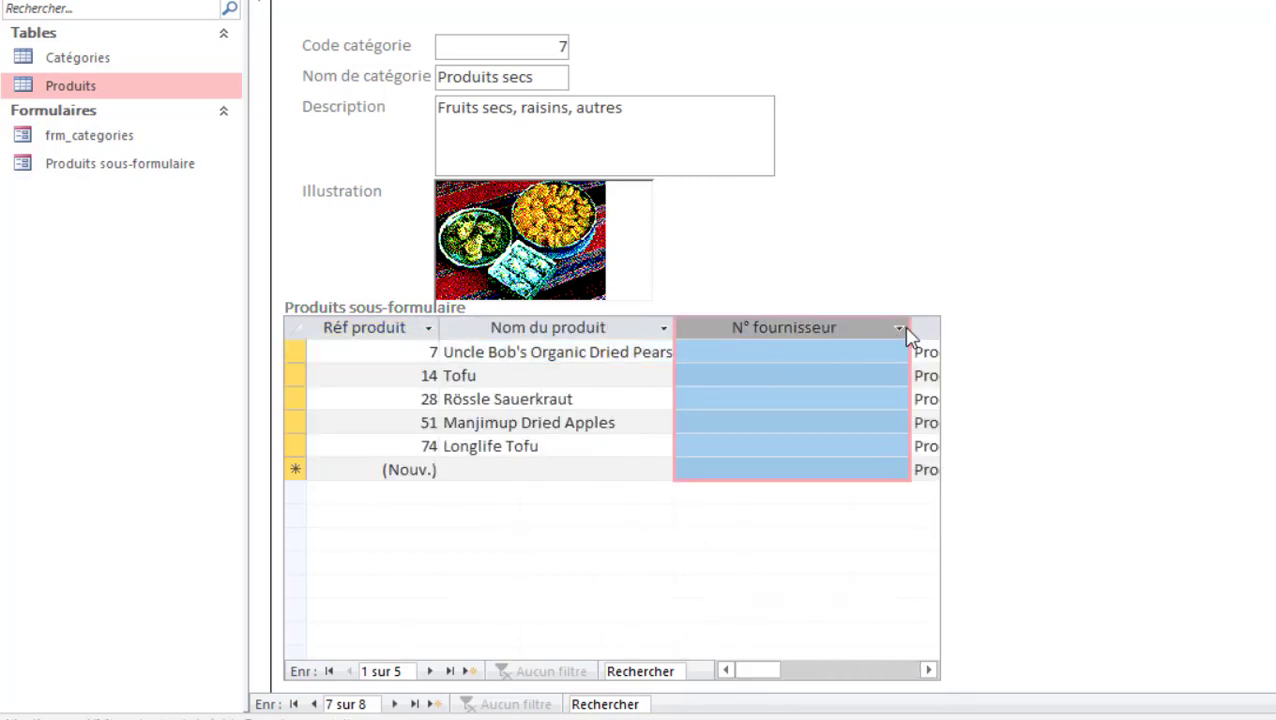
pyautogui.moveTo(911, 327); pyautogui.dragTo(791, 355)
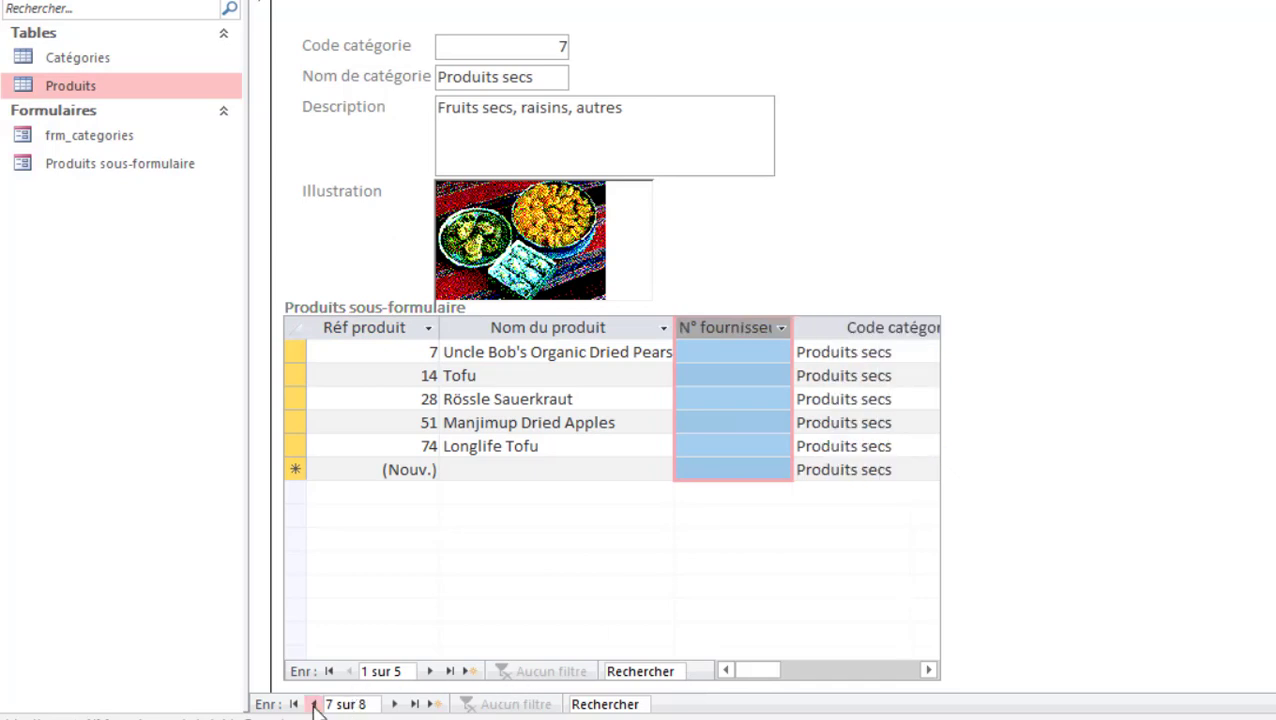
# - Go back to category record 4 and inspect the N° fournisseur cells of its second and third products
pyautogui.click(313, 704)
pyautogui.click(313, 704)
pyautogui.click(313, 704)
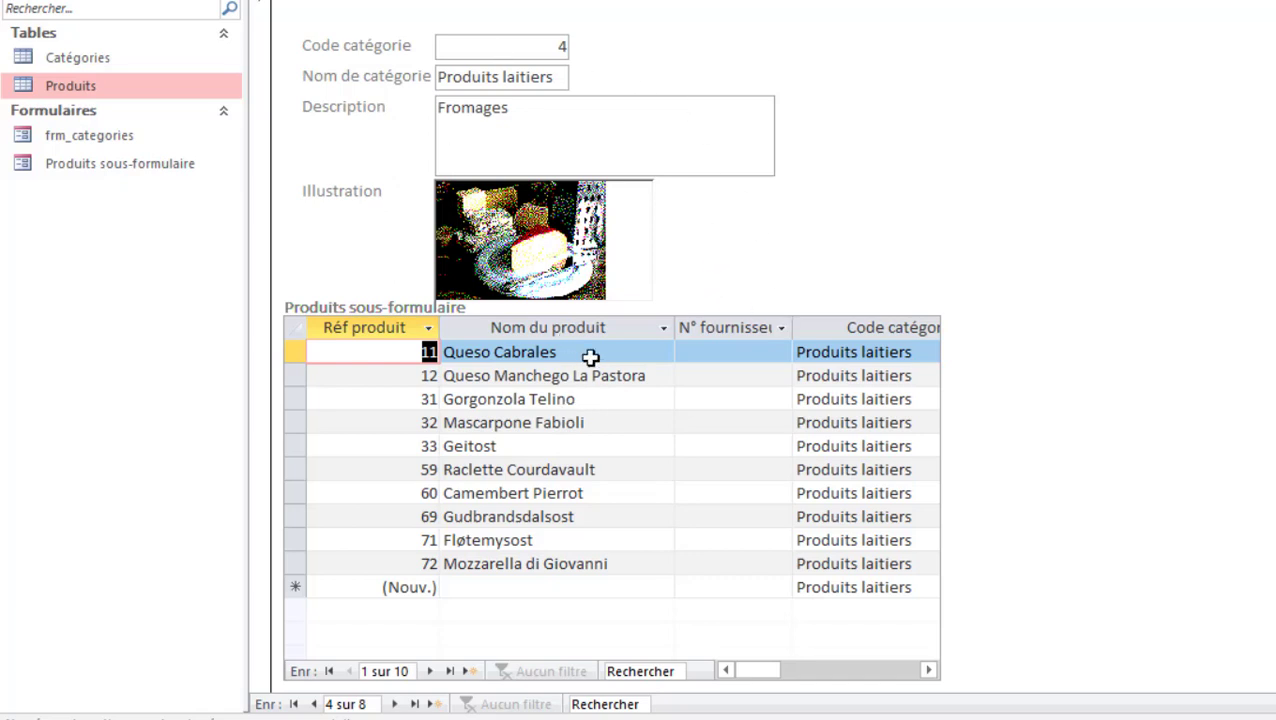
pyautogui.click(738, 377)
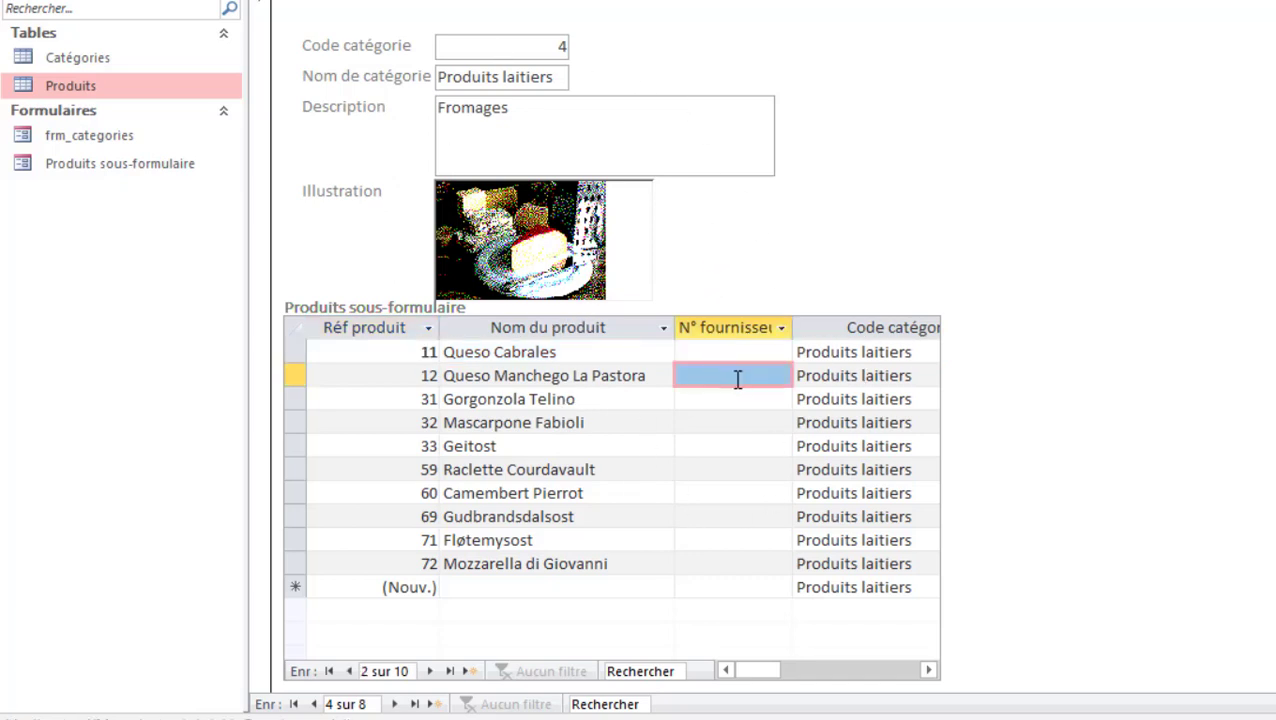
pyautogui.click(779, 378)
pyautogui.click(779, 378)
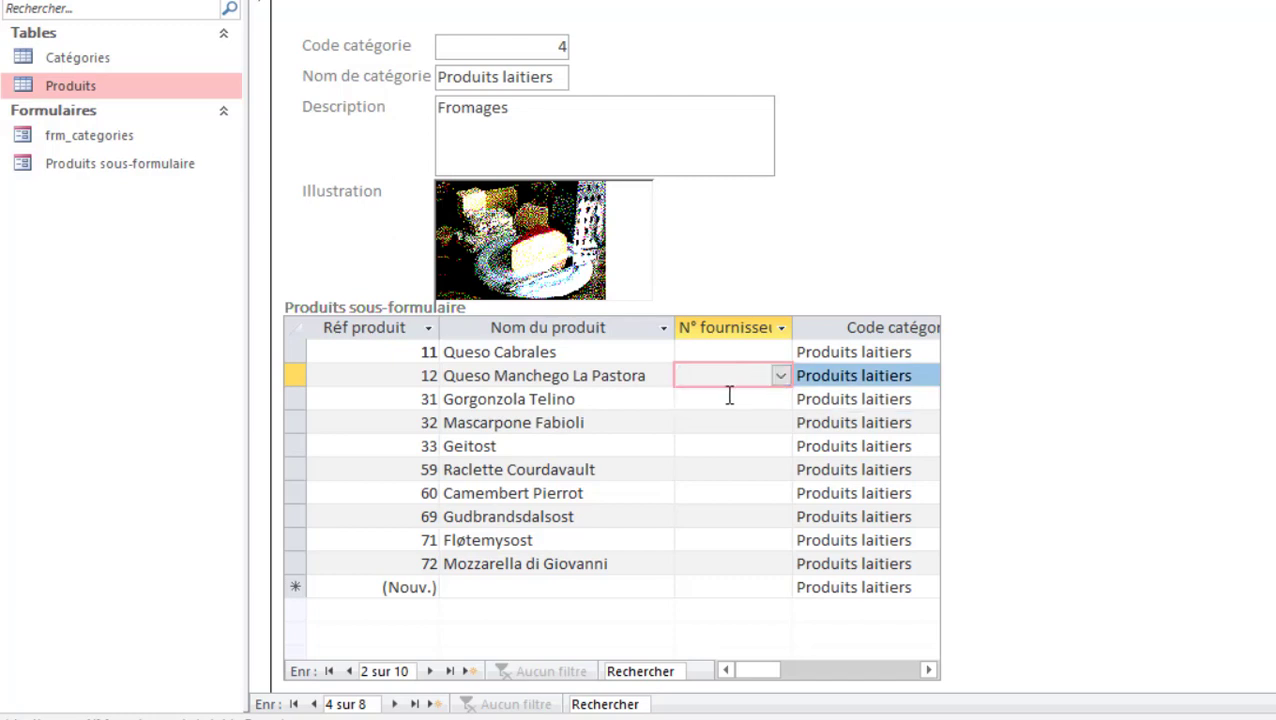
pyautogui.click(730, 400)
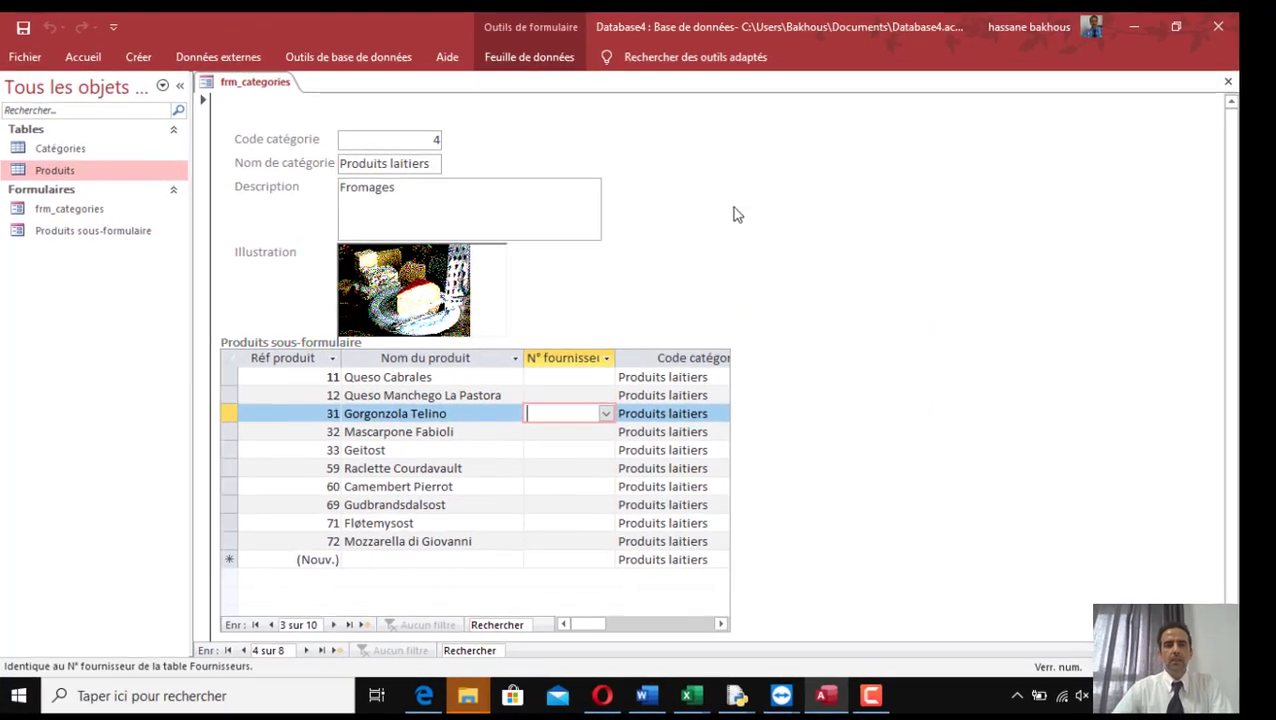
# - Switch frm_categories to design view to check the subform layout, and display it in form view again
pyautogui.rightClick(894, 154)
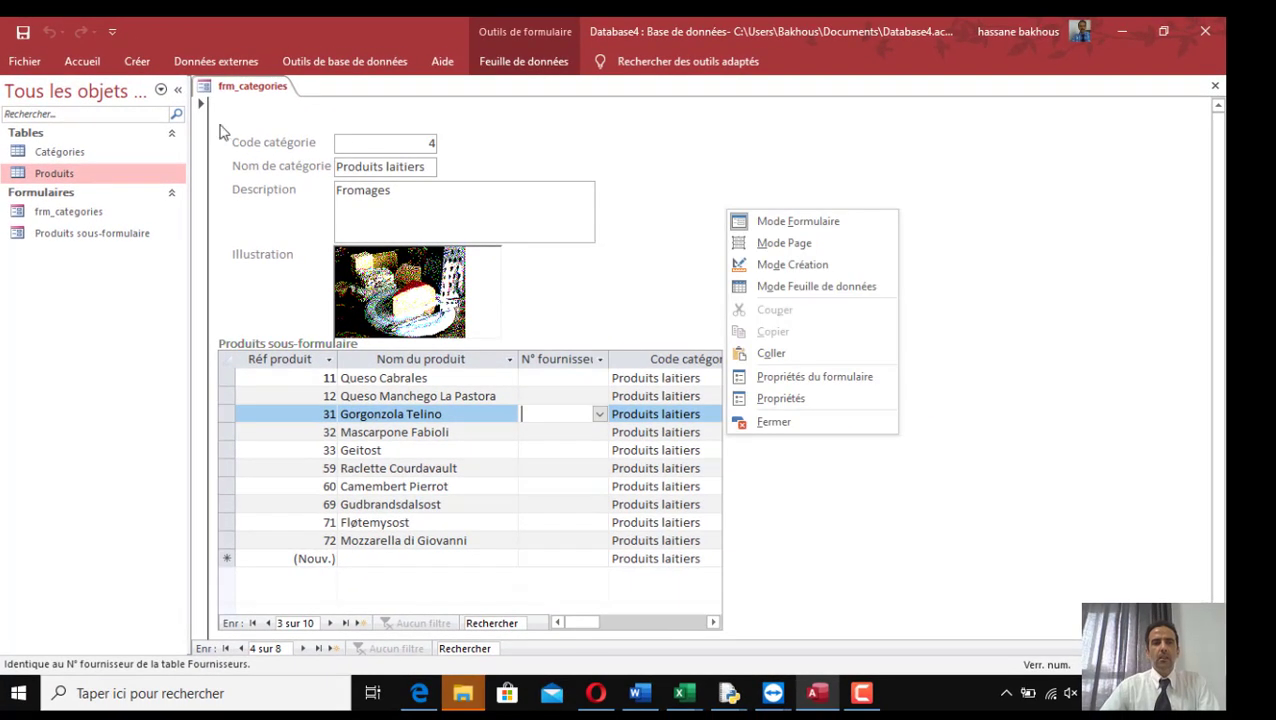
pyautogui.click(801, 265)
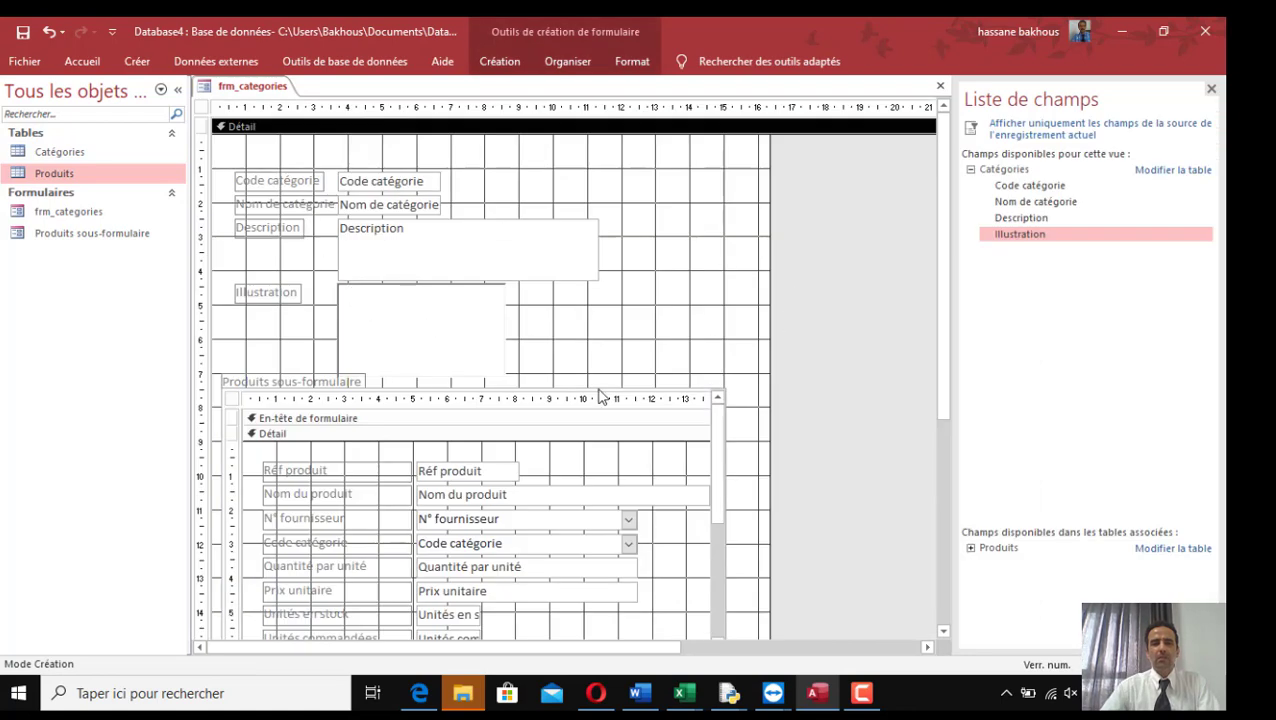
pyautogui.click(845, 362)
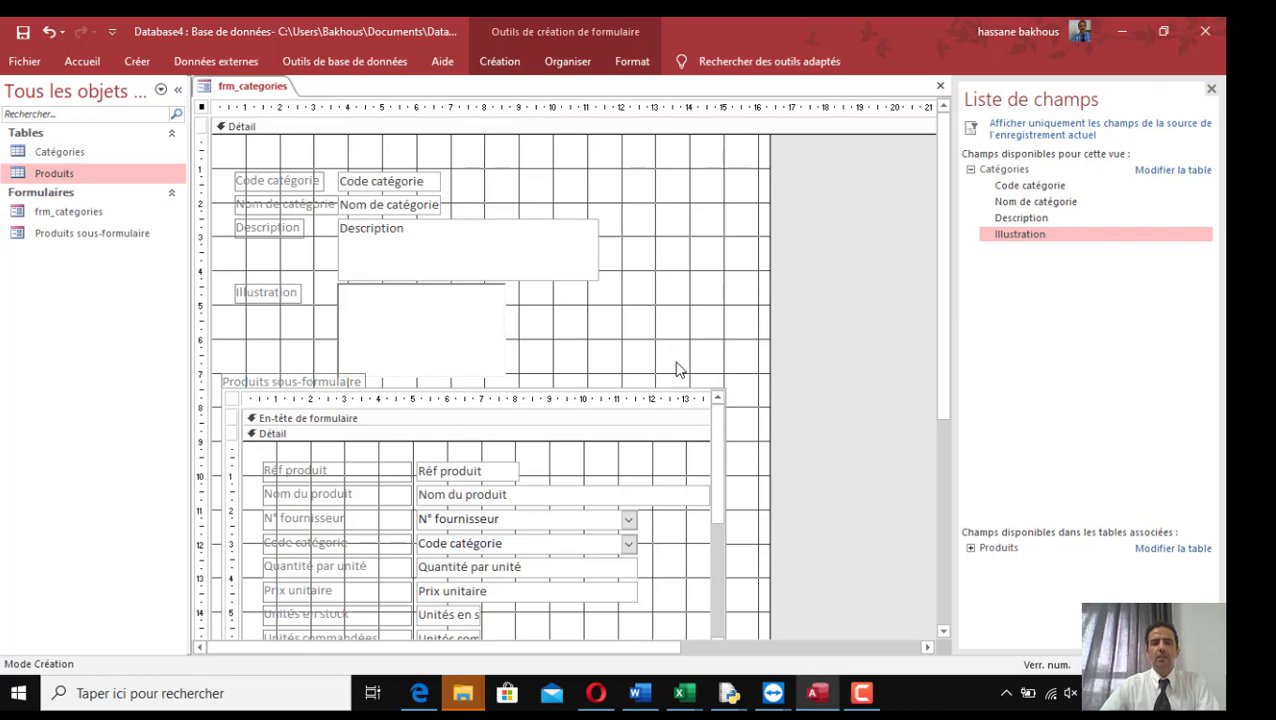
pyautogui.moveTo(948, 390)
pyautogui.mouseDown()
pyautogui.moveTo(948, 549)
pyautogui.moveTo(955, 392)
pyautogui.mouseUp()
pyautogui.click(86, 61)
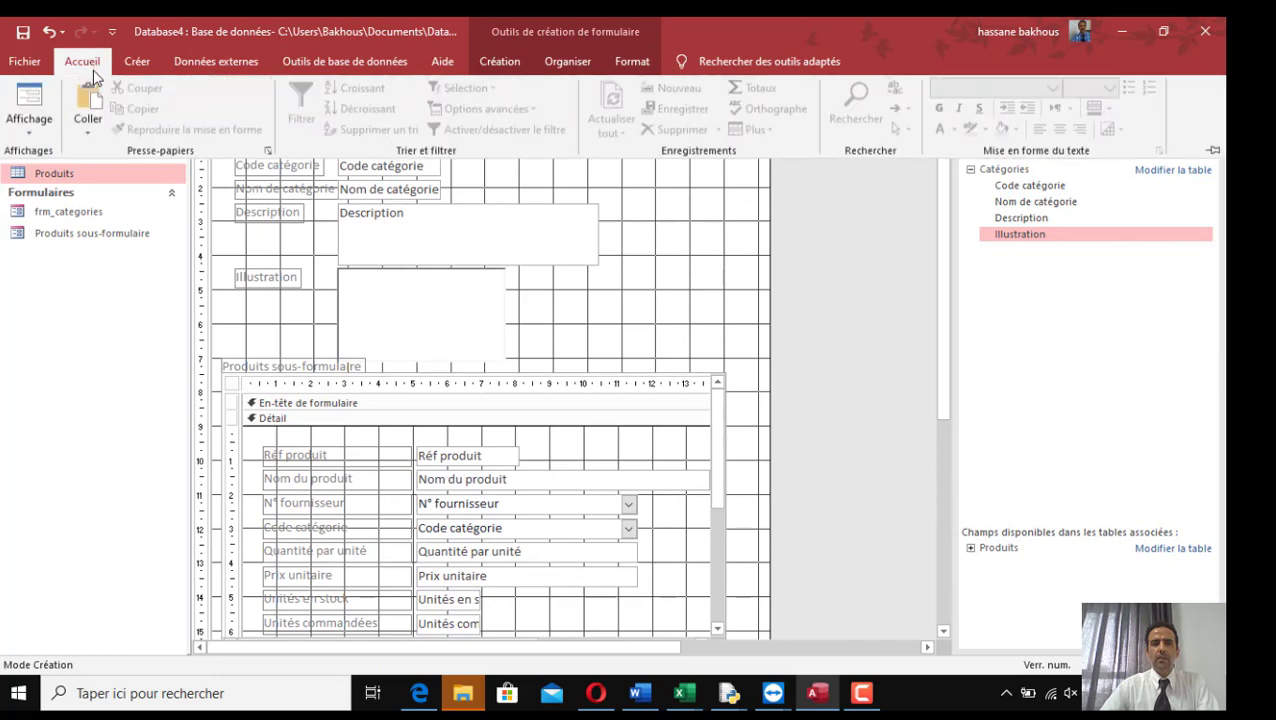
pyautogui.click(29, 105)
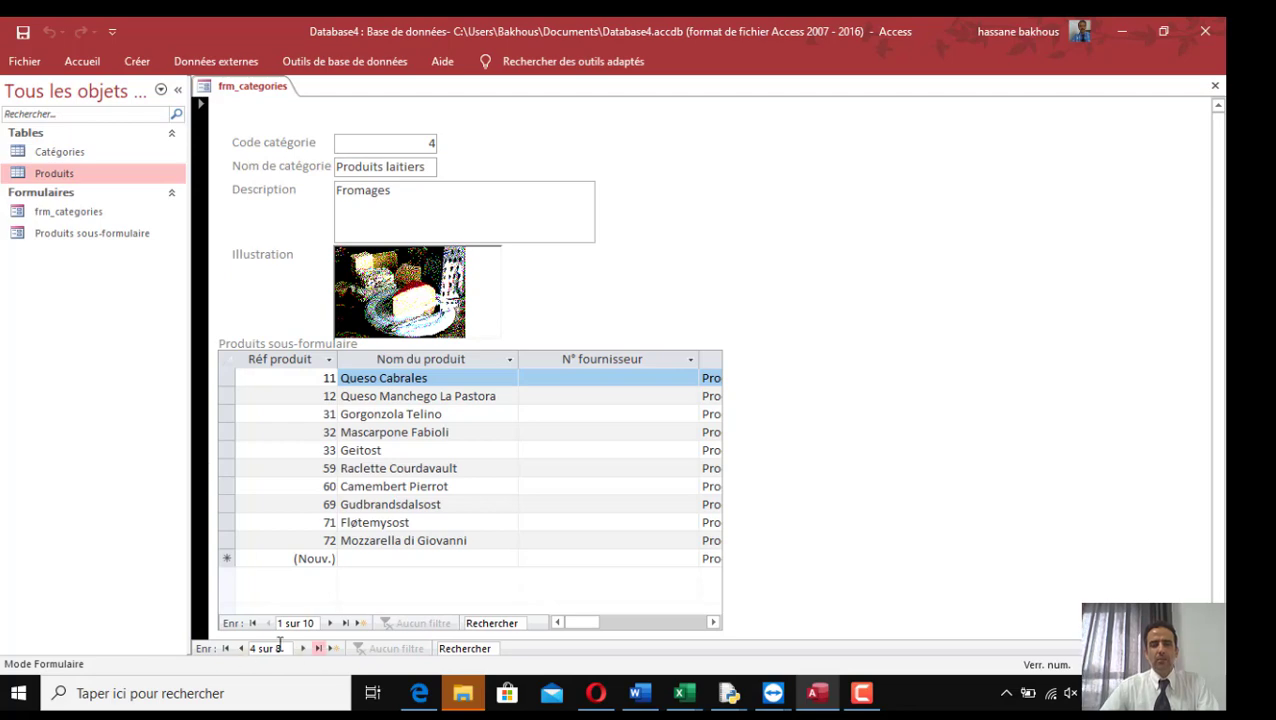
# - Set the Afficher sélecteur property of the frm_categories form to Non in design view
pyautogui.click(862, 270)
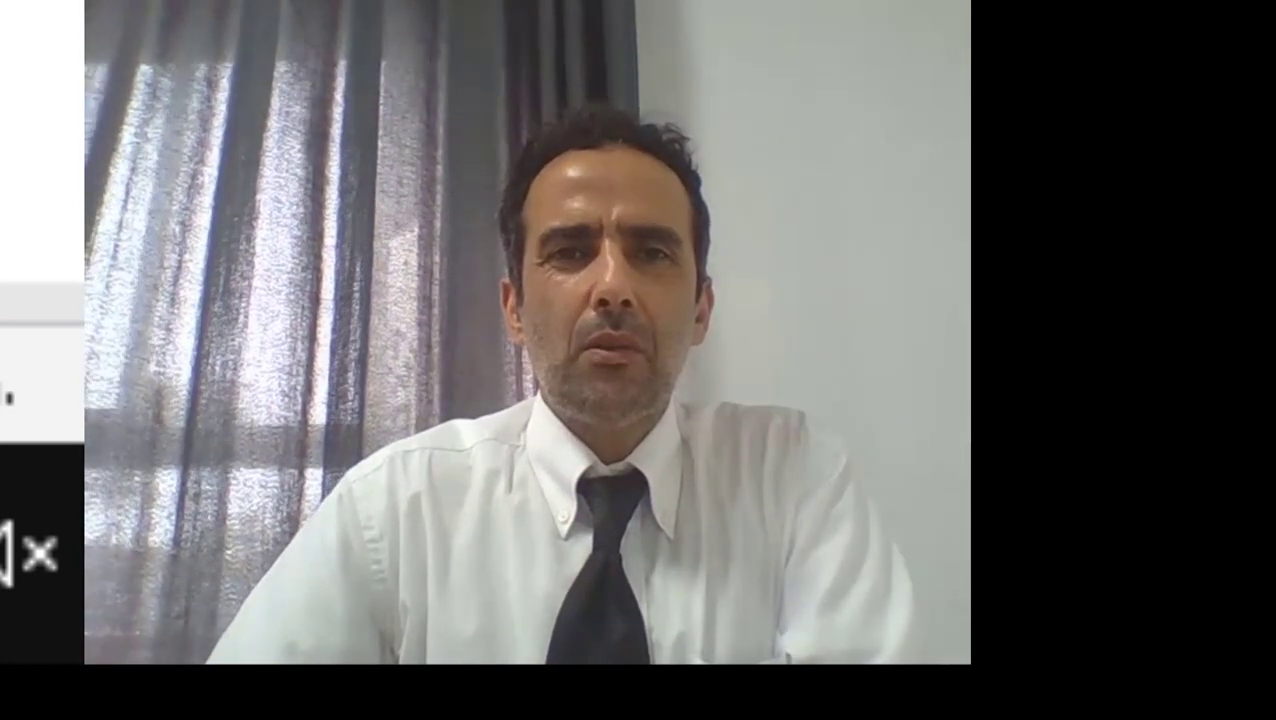
pyautogui.scroll(-3, 40, 150)
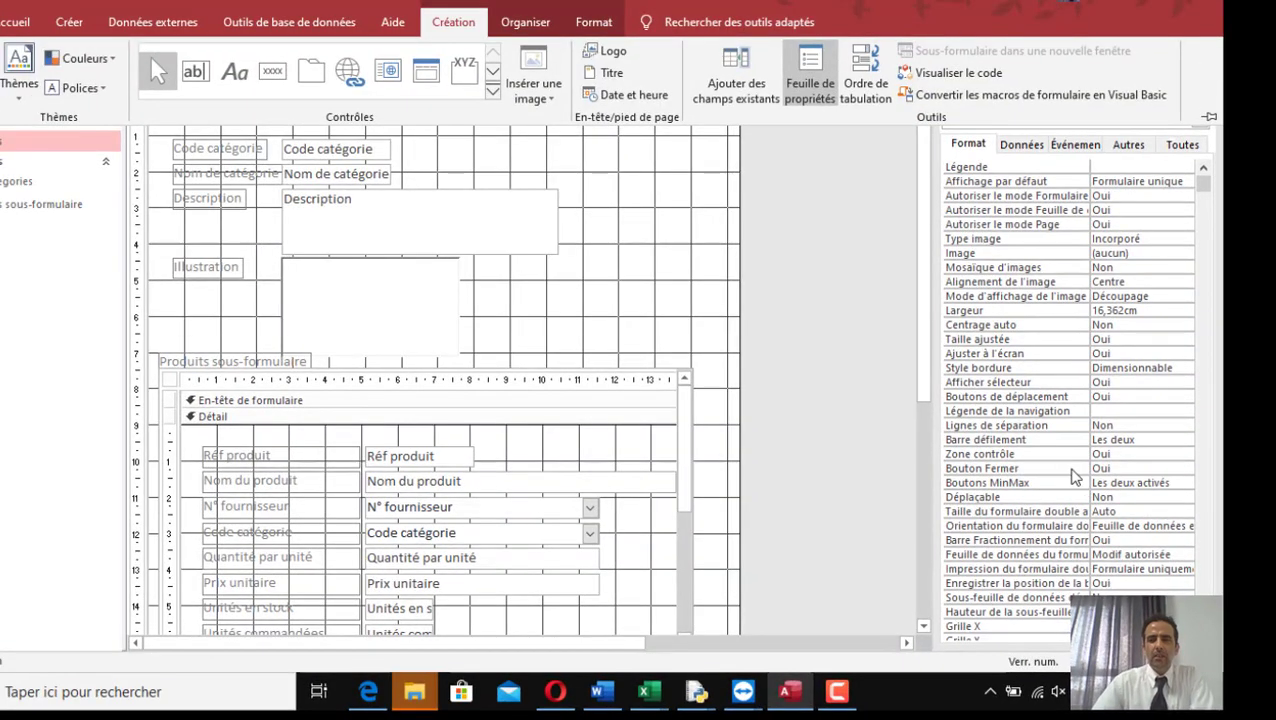
pyautogui.click(1075, 470)
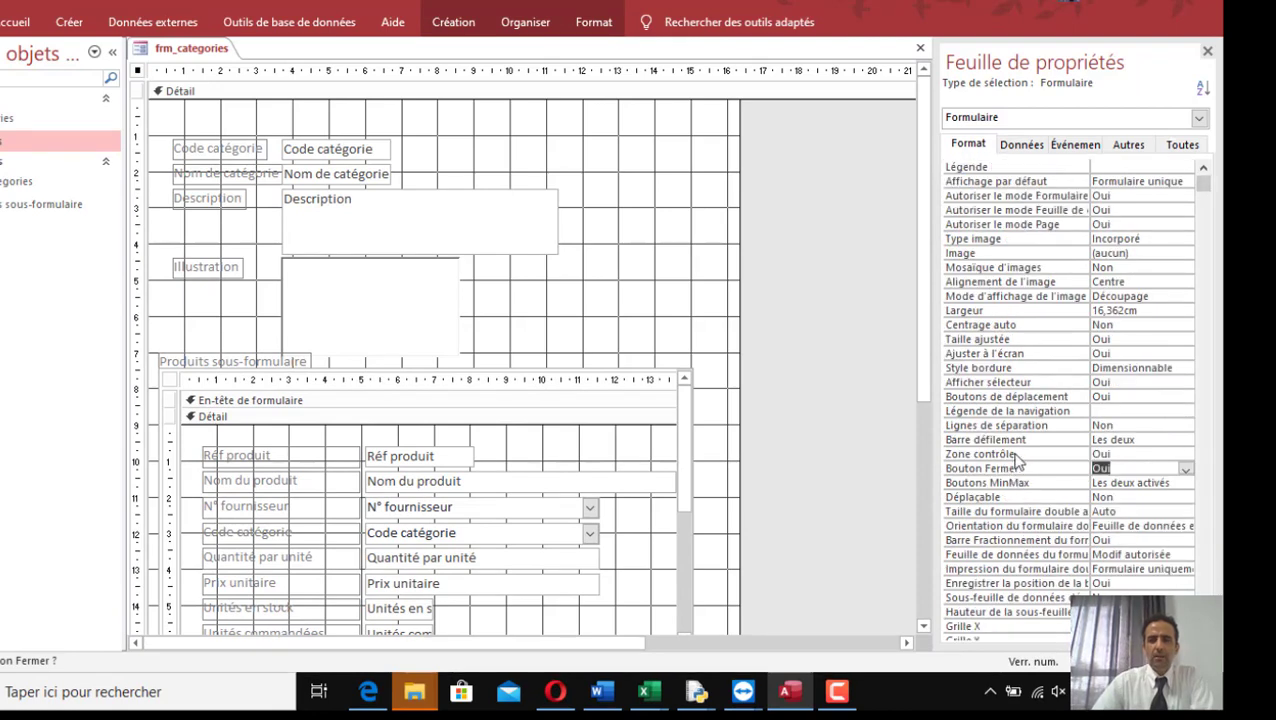
pyautogui.doubleClick(1113, 381)
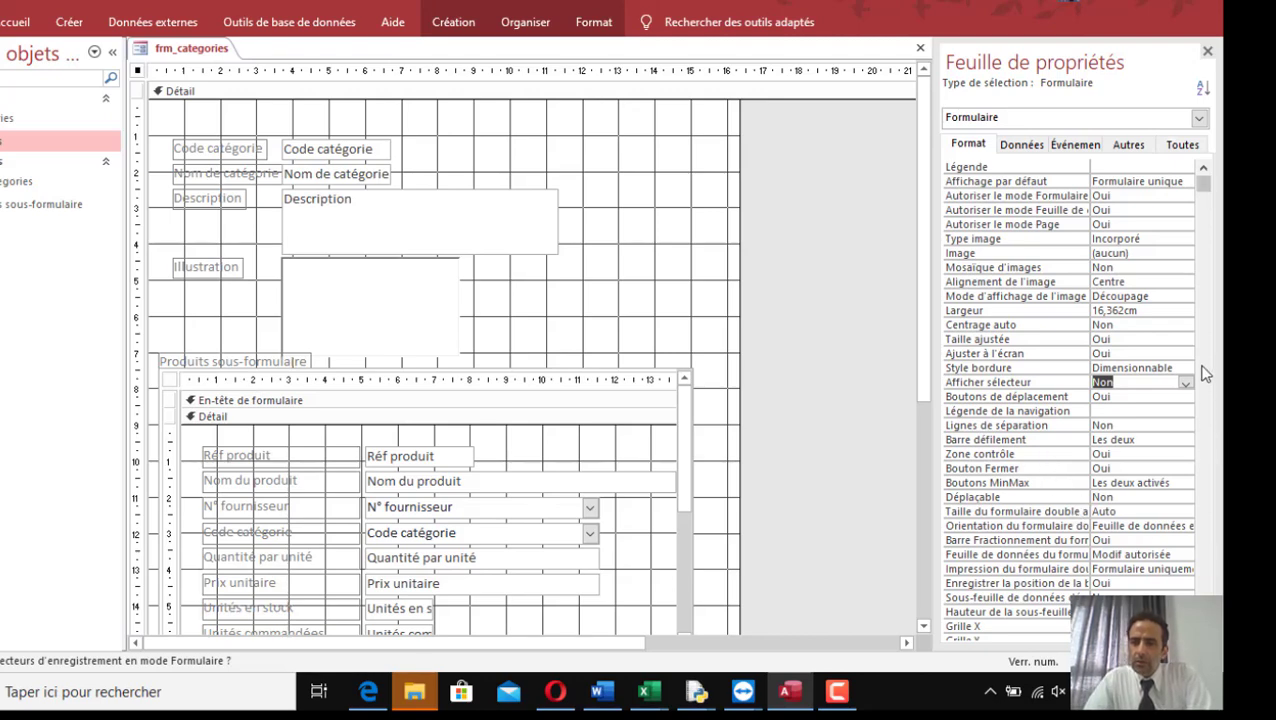
# - Review the form's remaining format properties and select the Détail section
pyautogui.moveTo(1203, 185); pyautogui.dragTo(1218, 323)
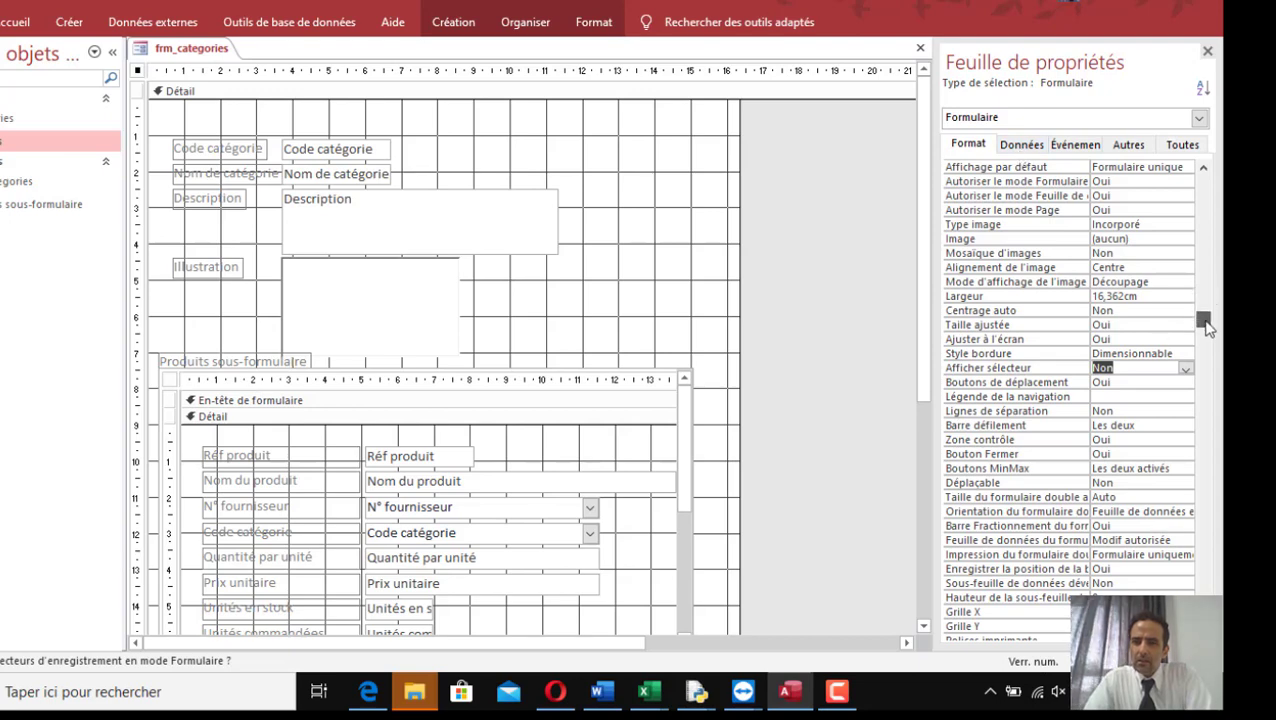
pyautogui.click(1129, 497)
pyautogui.click(1125, 554)
pyautogui.scroll(-1, 1124, 567)
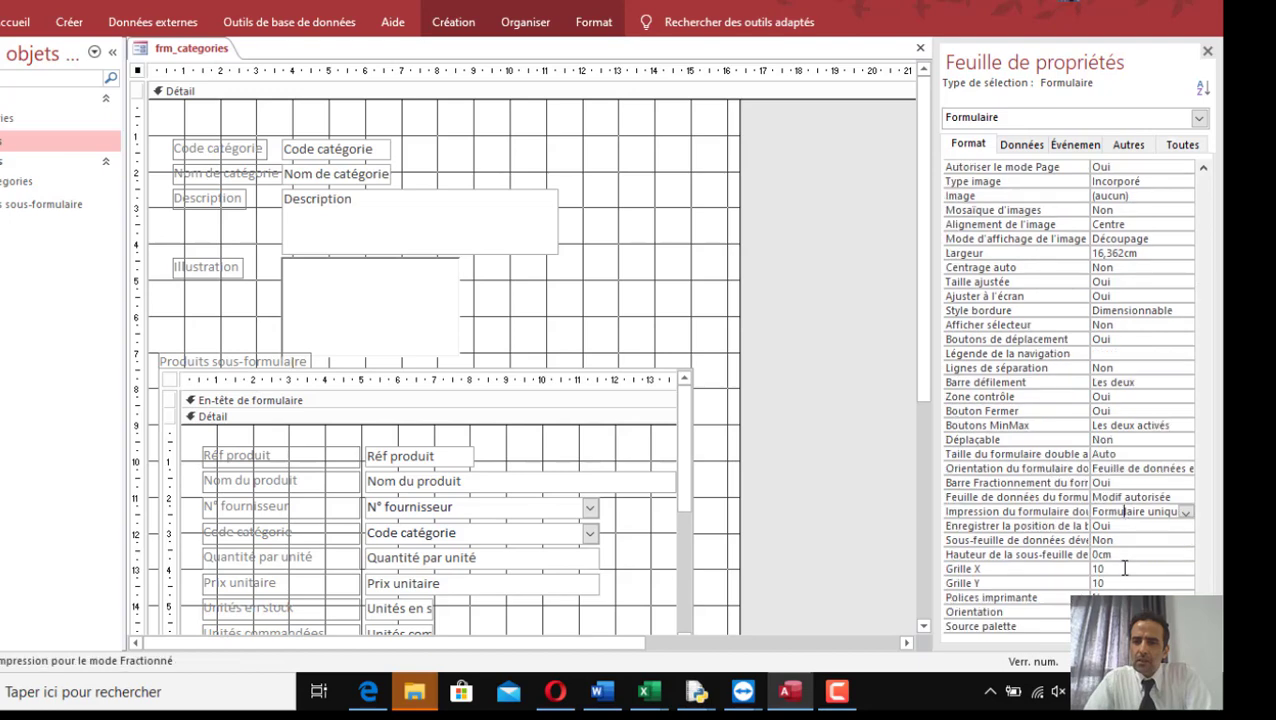
pyautogui.click(650, 266)
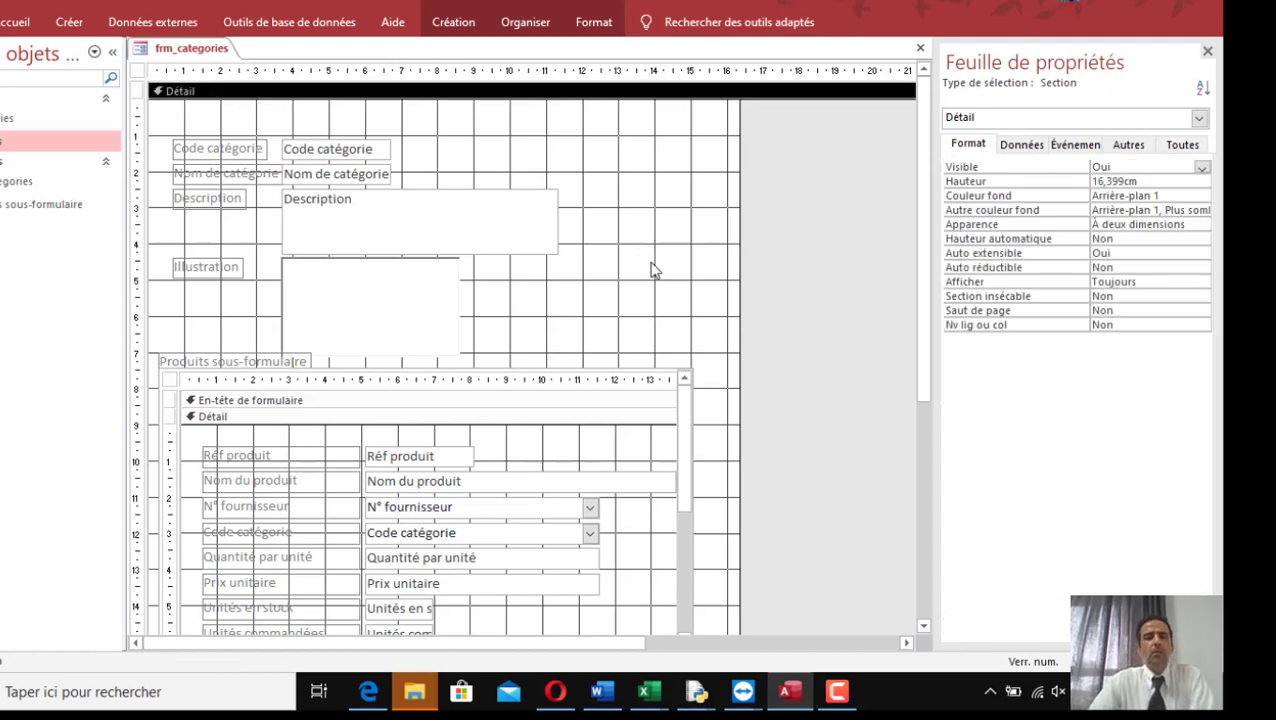